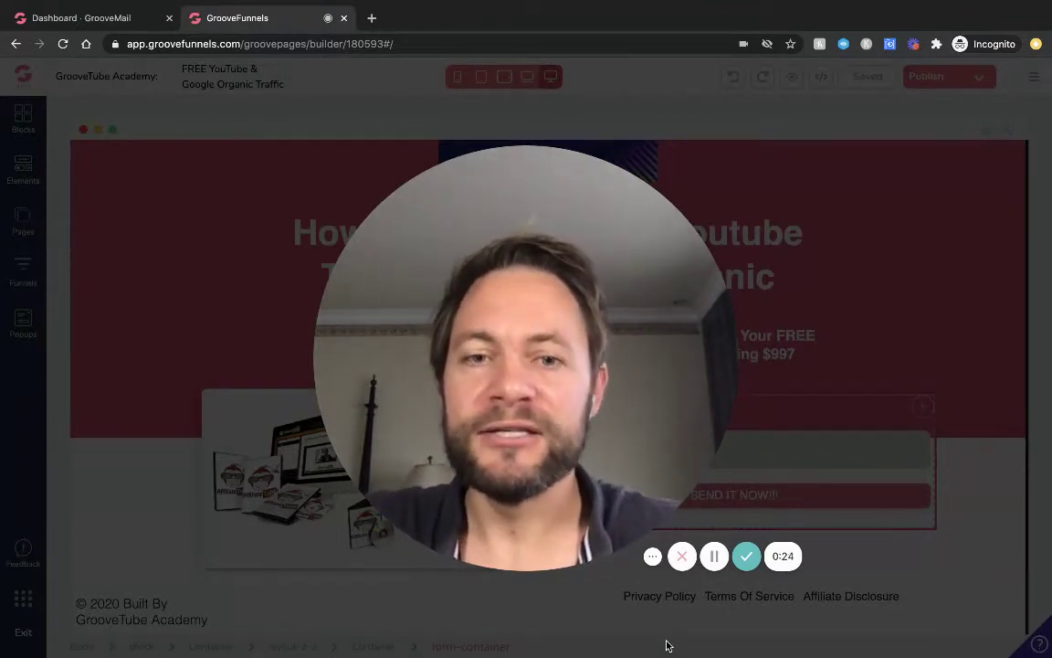
click(656, 601)
mouse_move(563, 408)
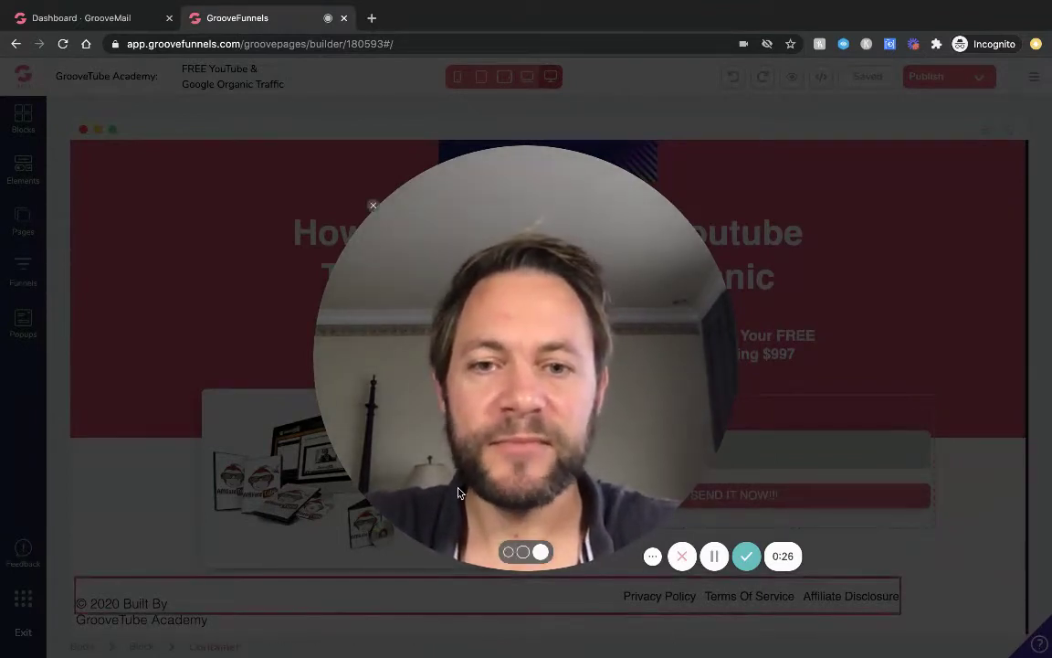
click(514, 553)
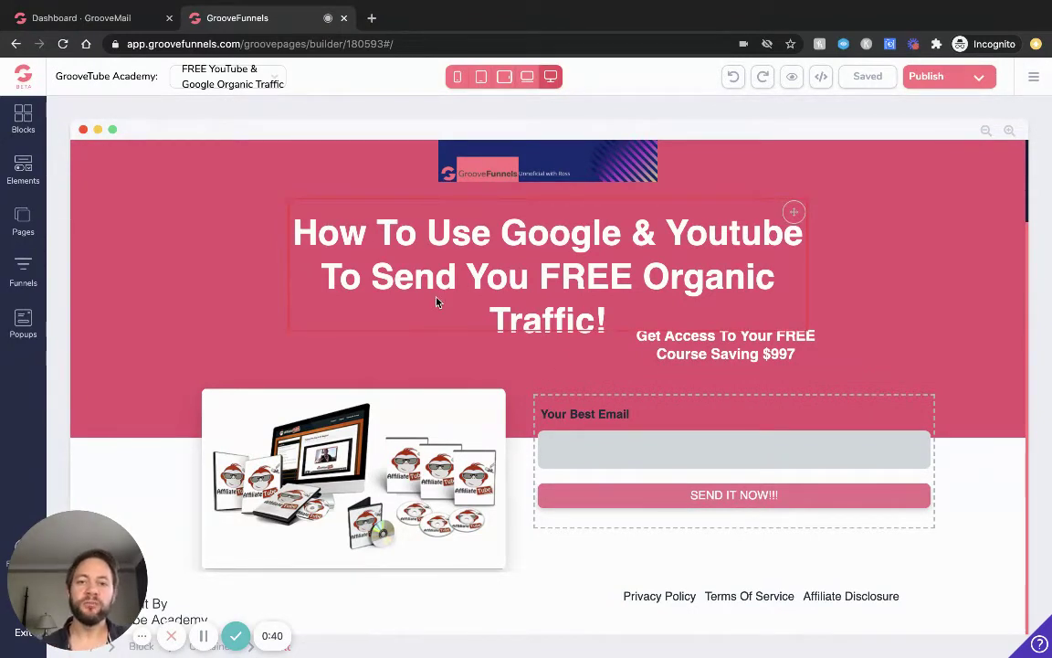
click(667, 443)
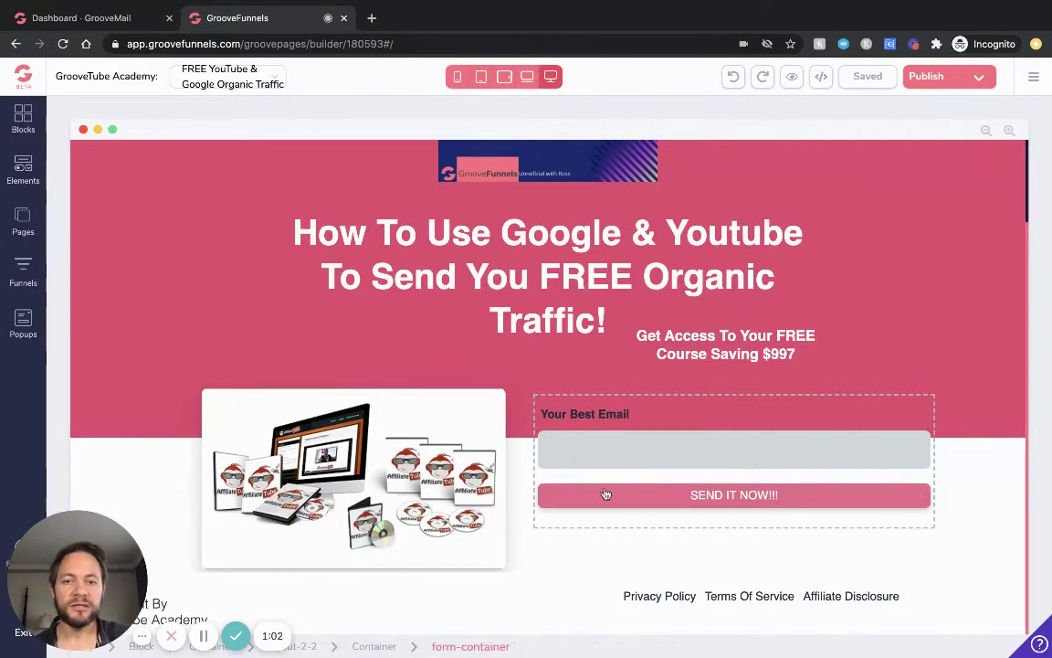
click(797, 417)
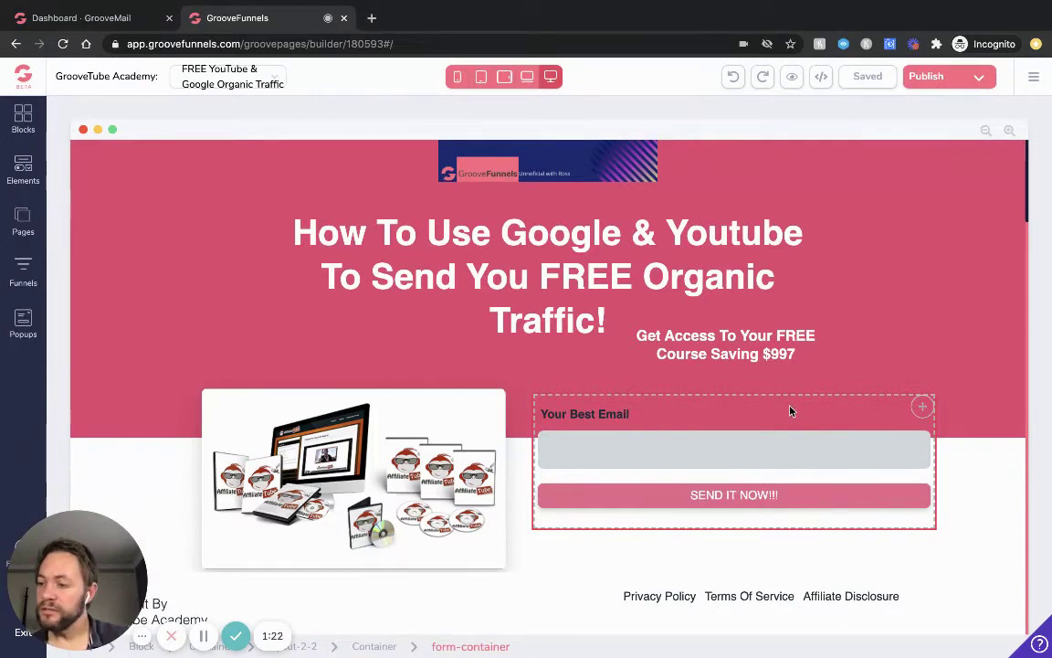
- Switch to the GrooveMail dashboard and open the overview of lead lists
click(110, 27)
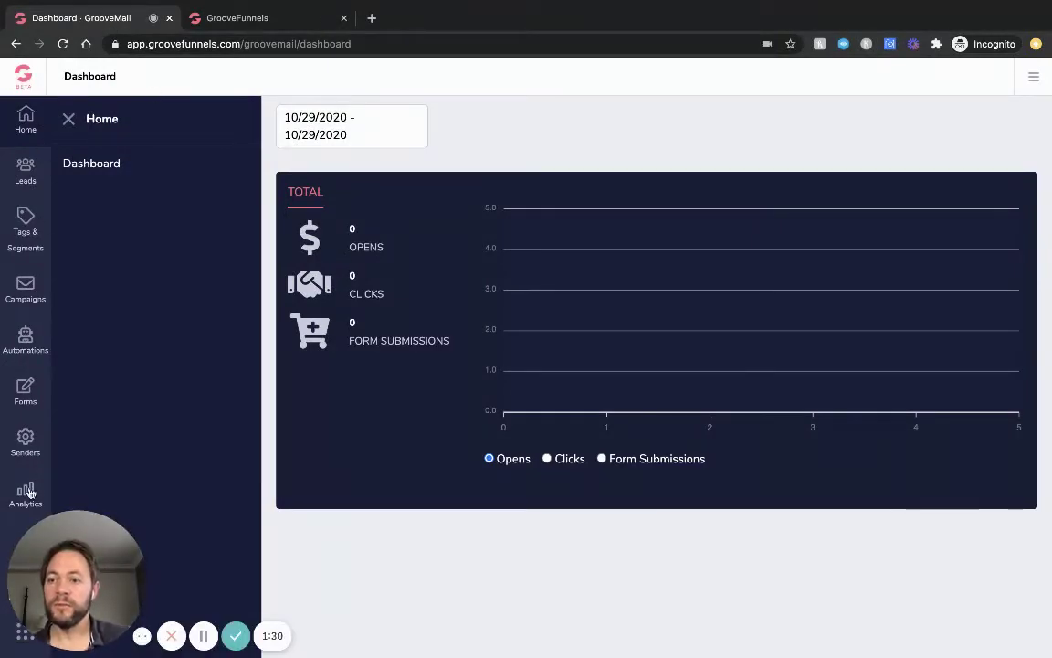
click(26, 630)
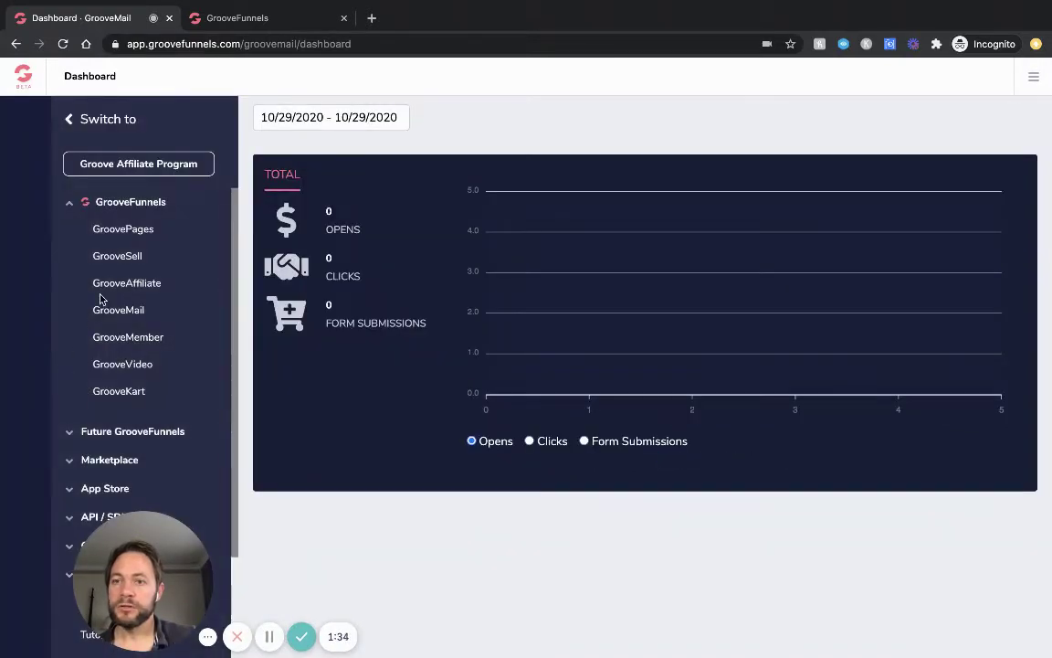
click(69, 119)
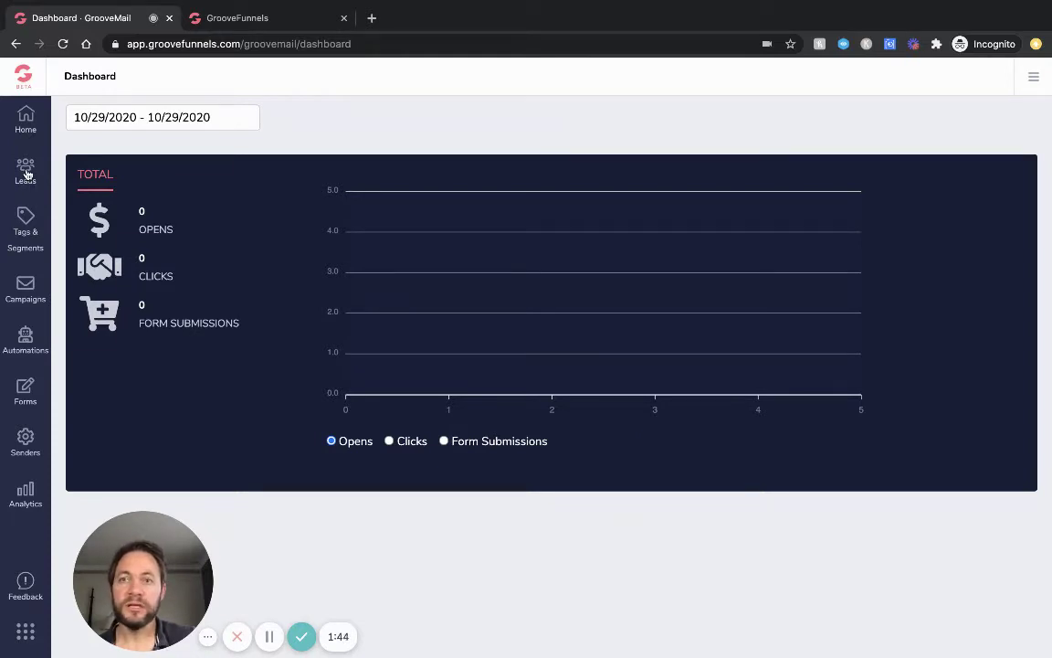
click(26, 173)
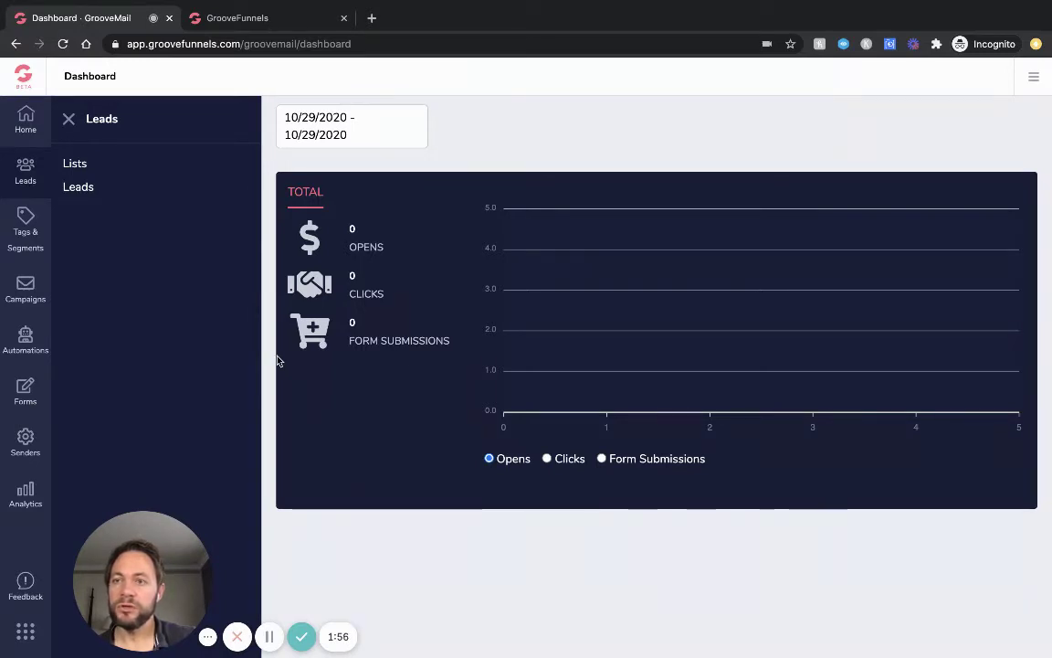
click(81, 165)
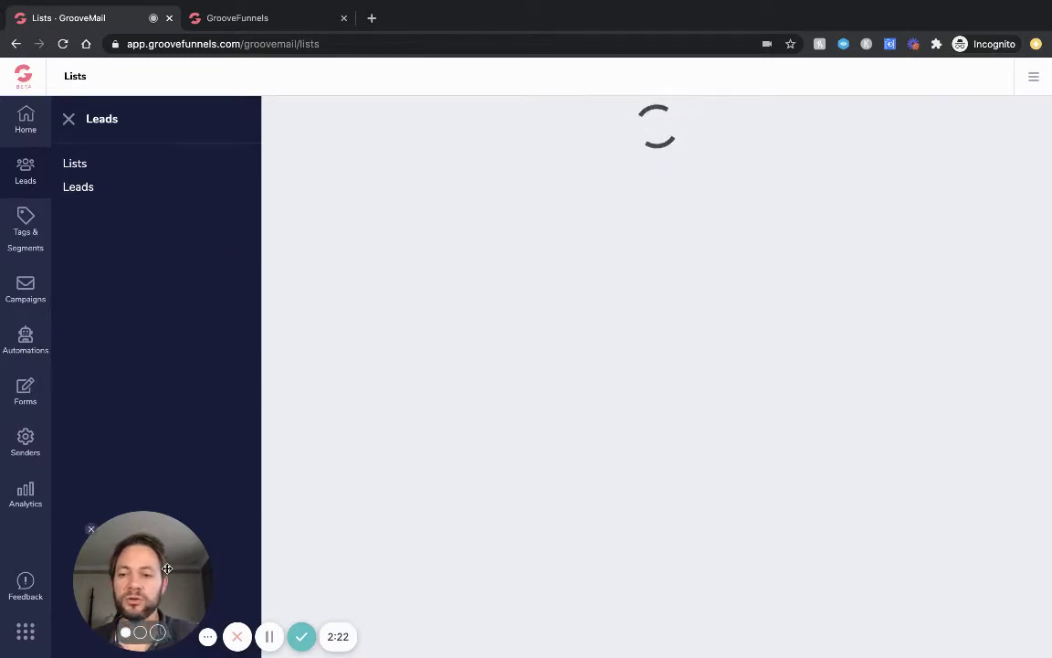
drag(163, 571, 115, 565)
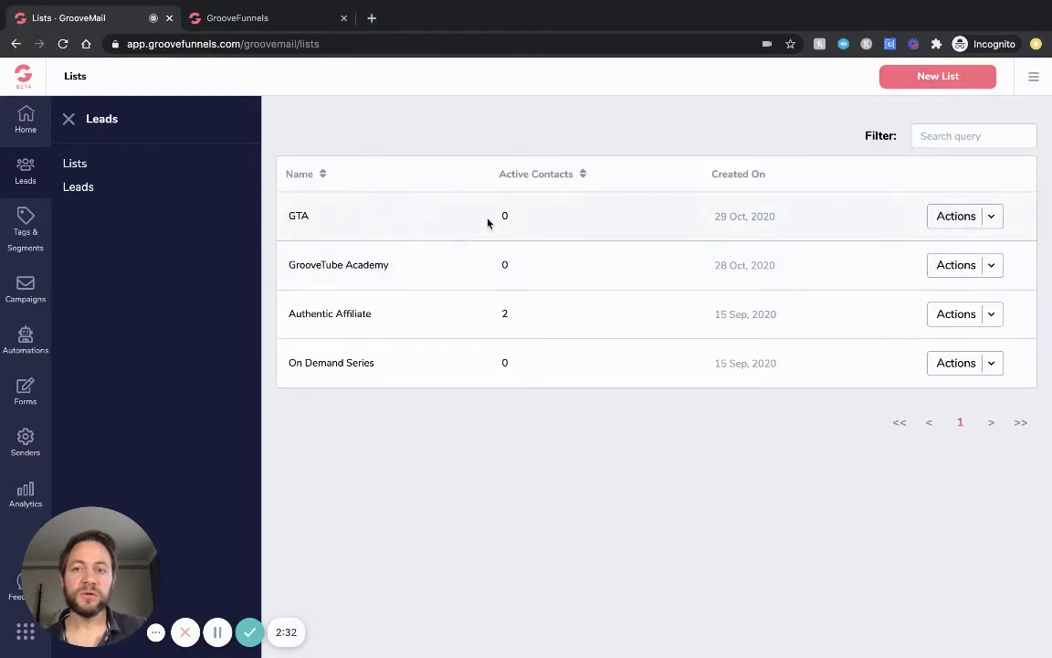
- Create a new lead list with the name GTA DEMO and the description GTA DEMO
click(959, 83)
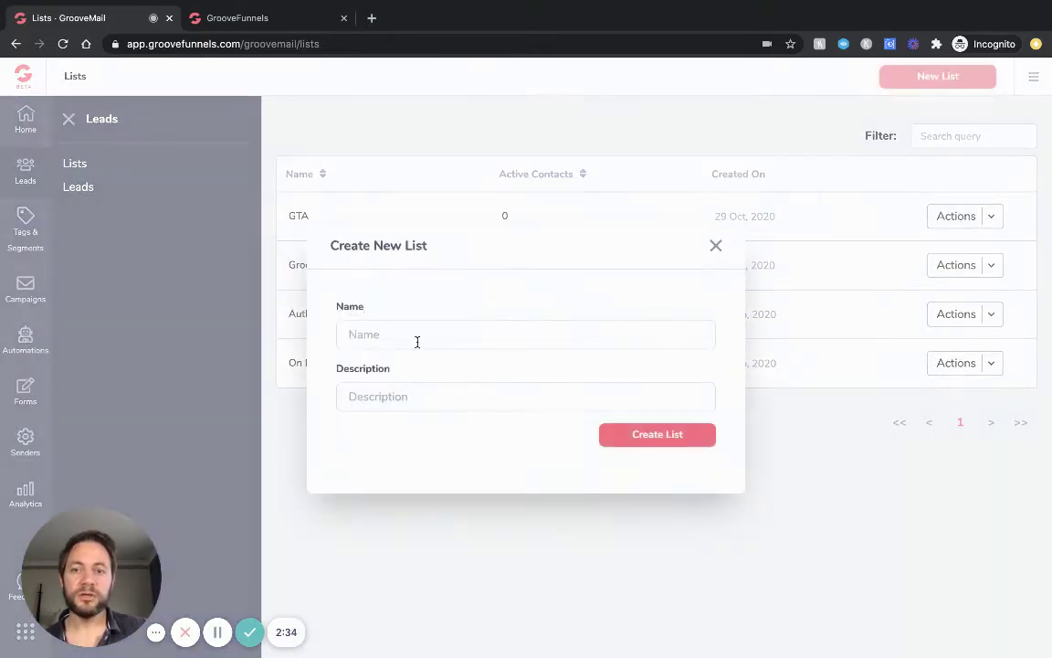
text(G)
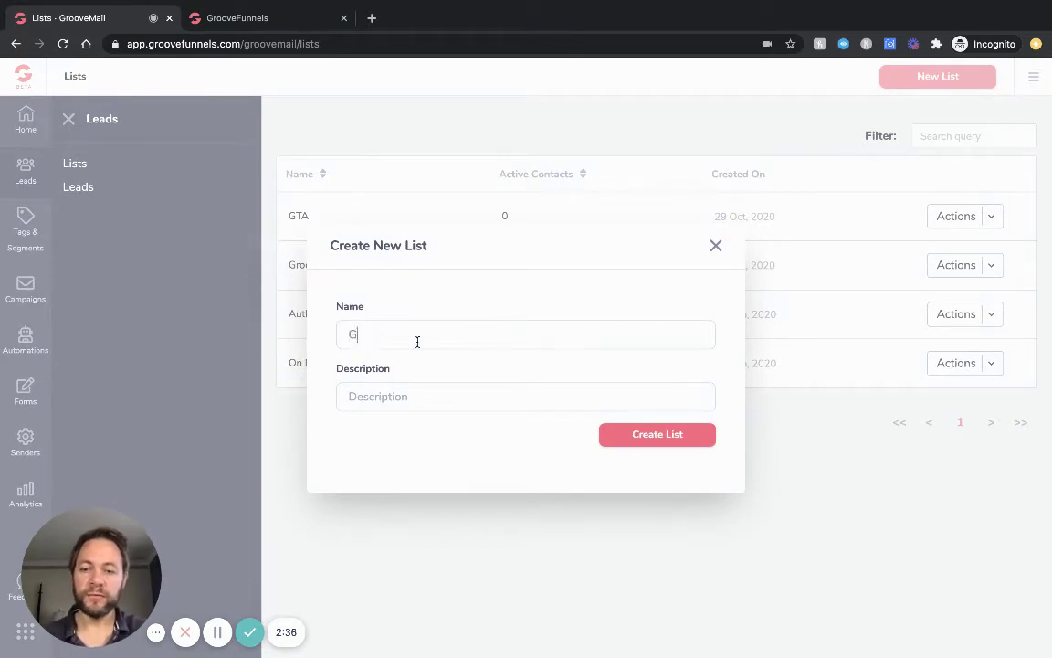
text(TA DECM)
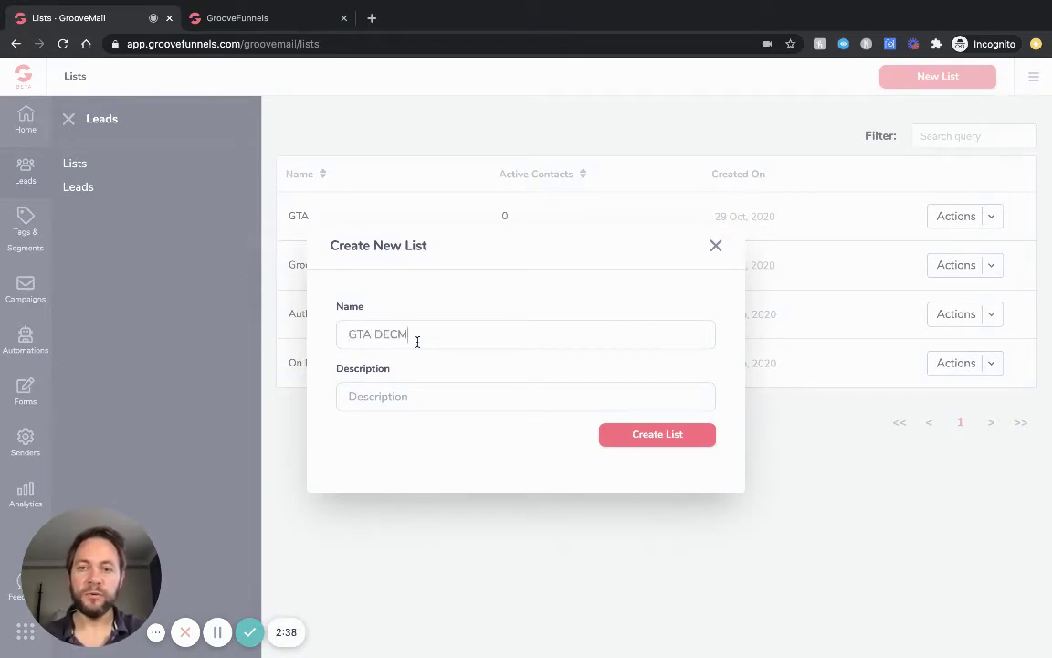
key(BackSpace)
key(BackSpace)
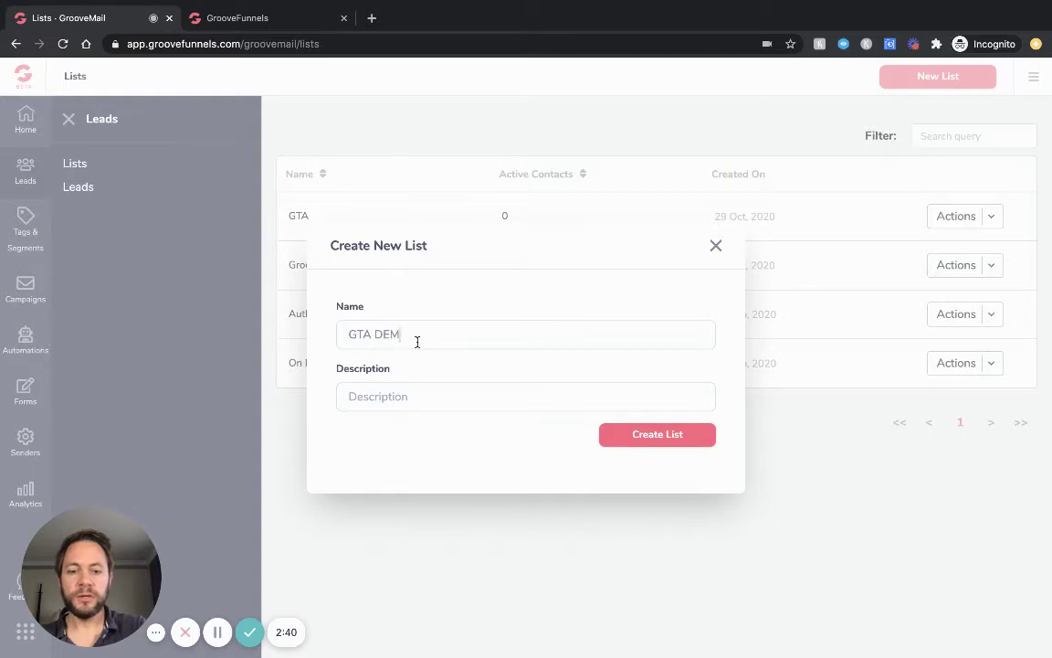
click(401, 392)
text(GTA DEMO)
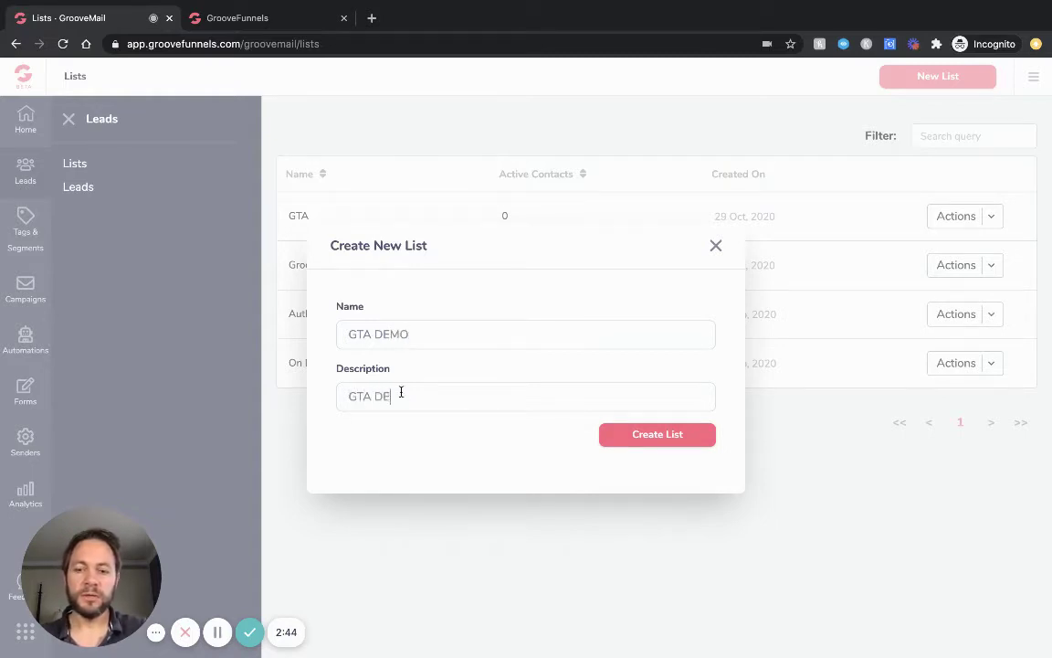
click(638, 435)
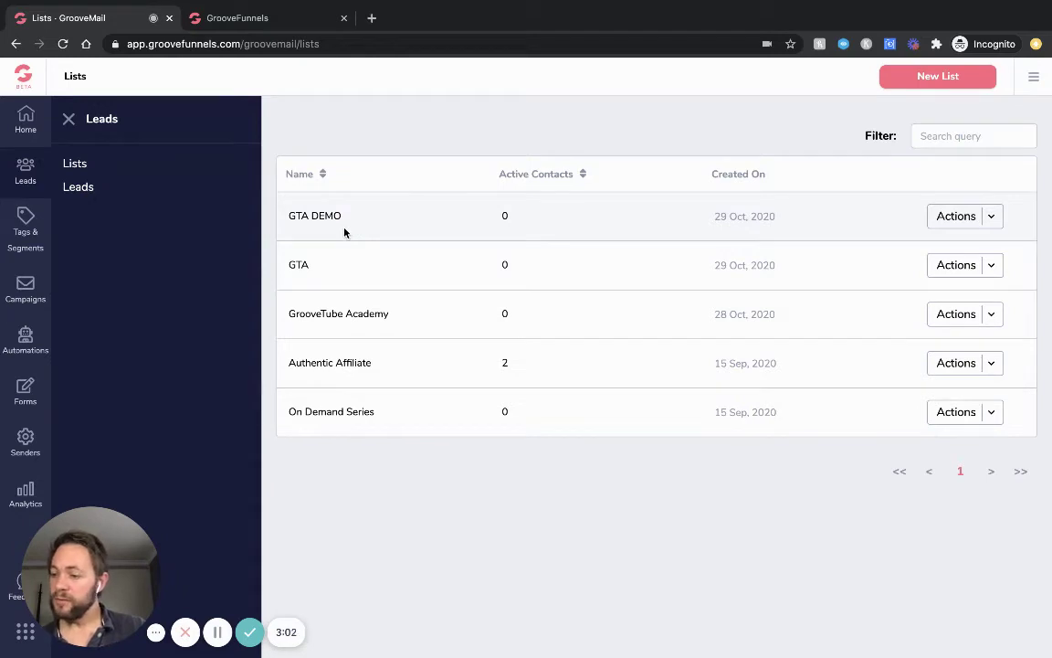
- Open the sender settings, look at the blank form for a new sender, and return to the senders overview
click(27, 438)
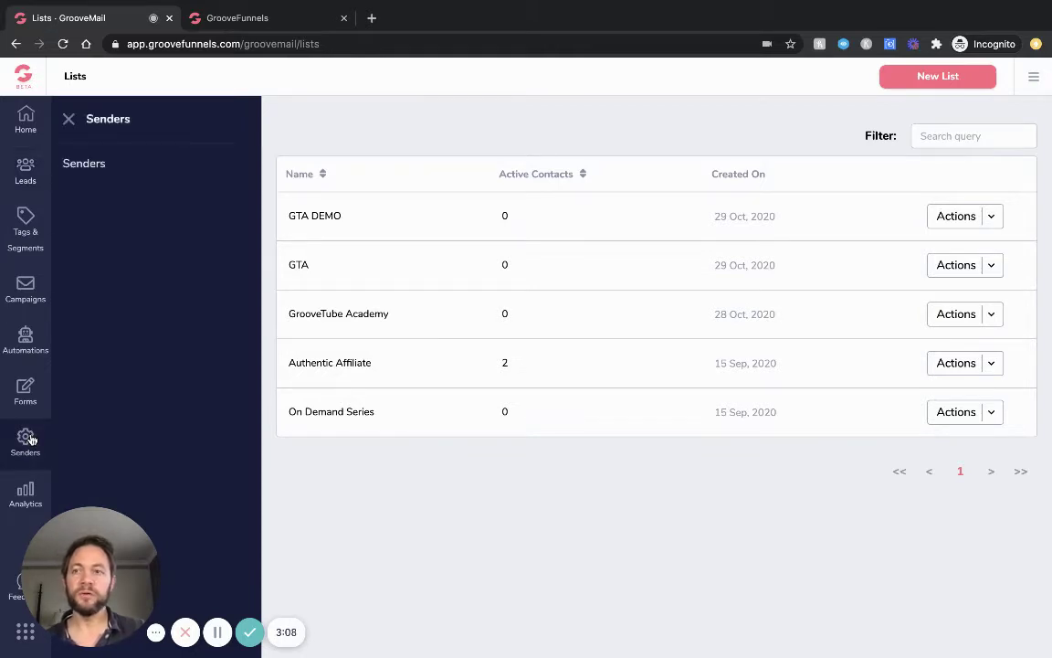
click(87, 168)
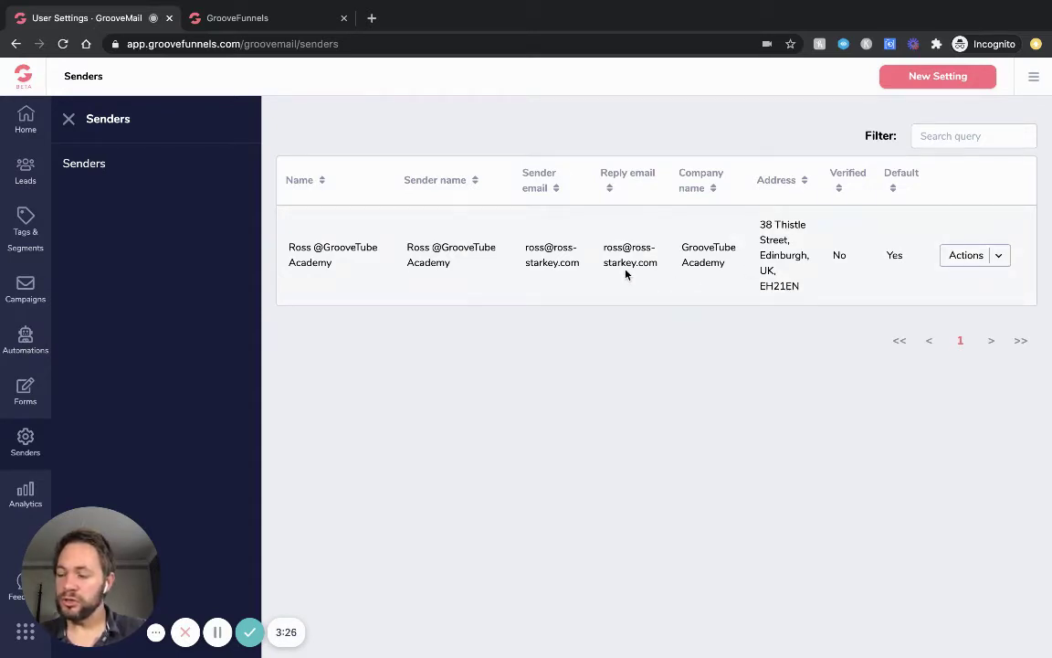
click(922, 80)
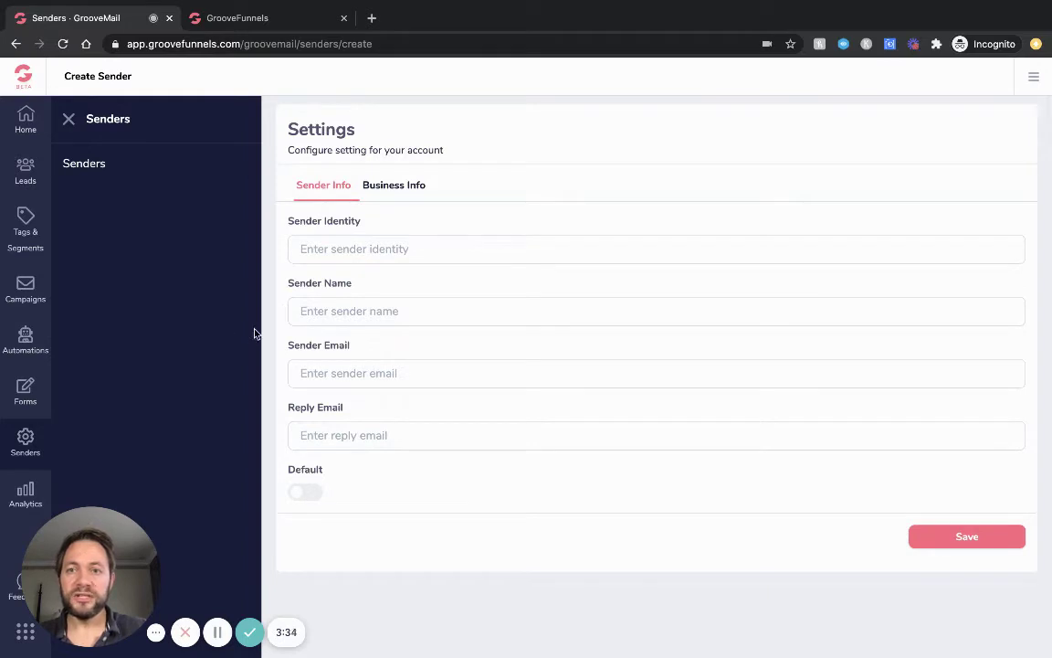
click(81, 165)
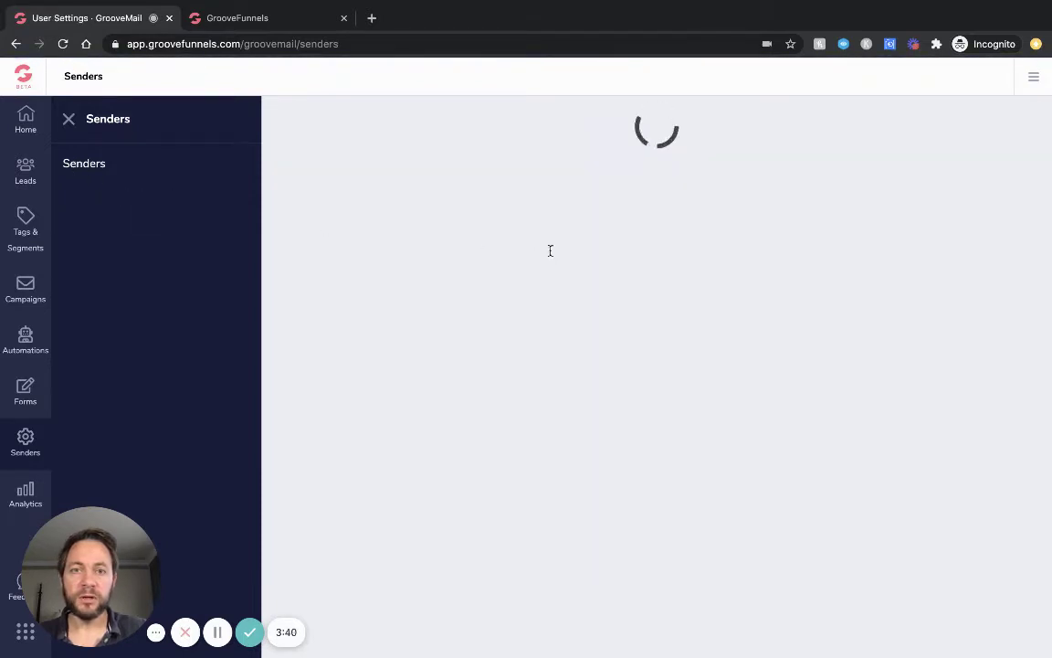
- Review the sender info and business info of the existing default sender, leaving without changes
click(996, 260)
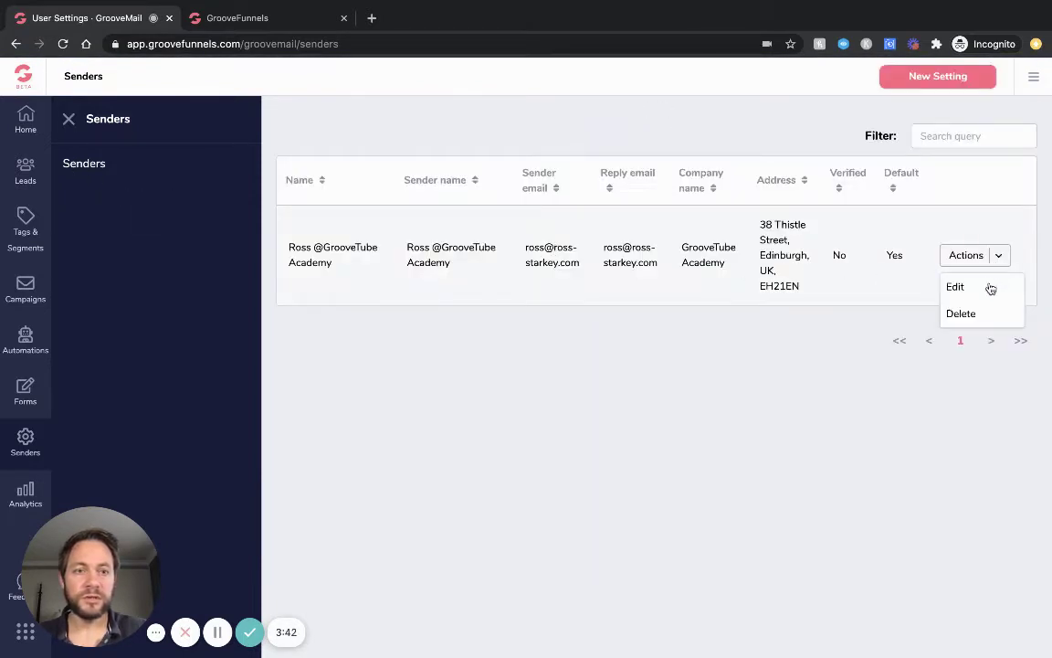
click(956, 289)
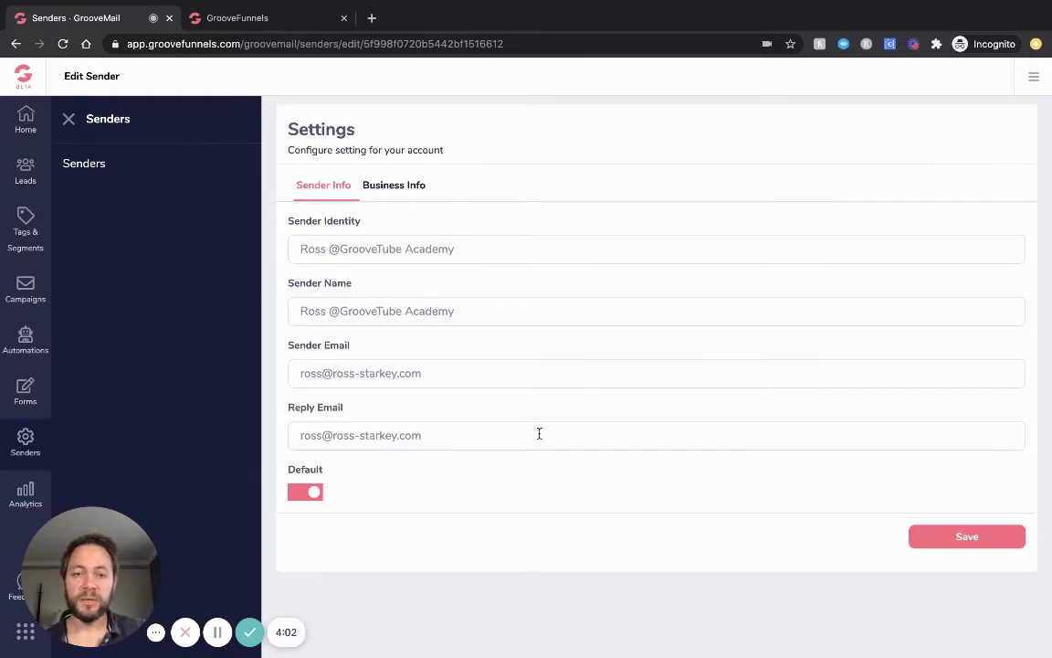
click(393, 192)
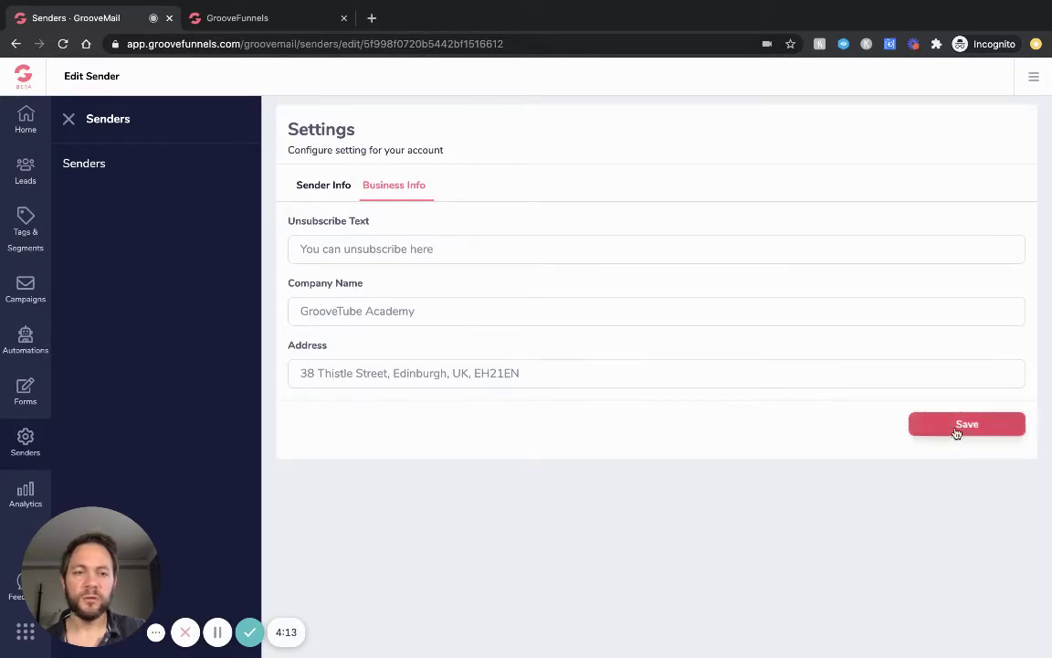
click(345, 193)
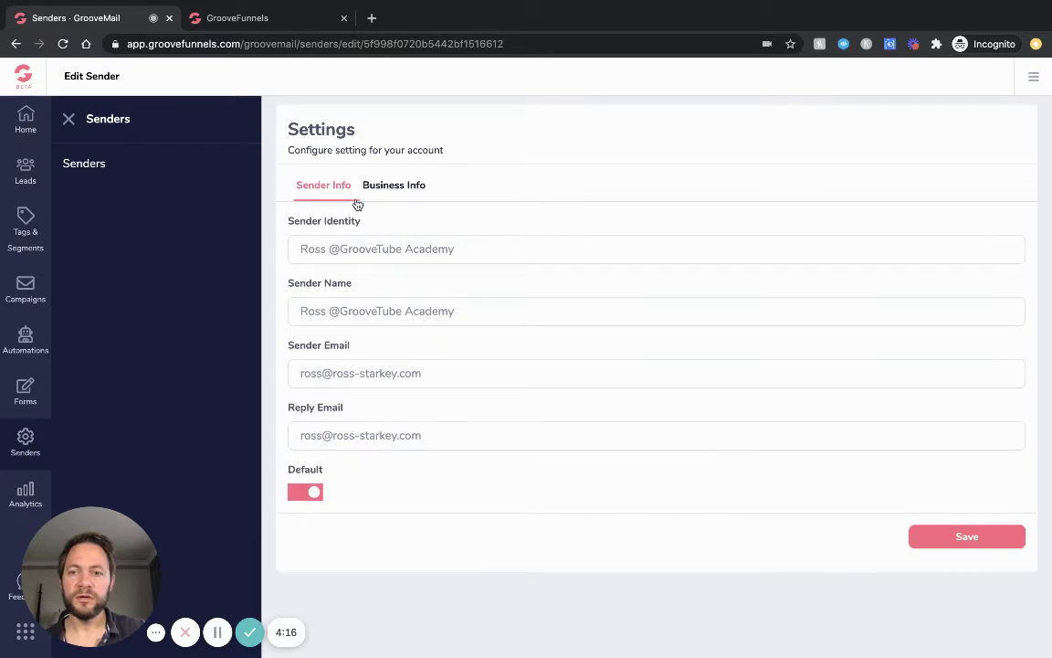
click(92, 167)
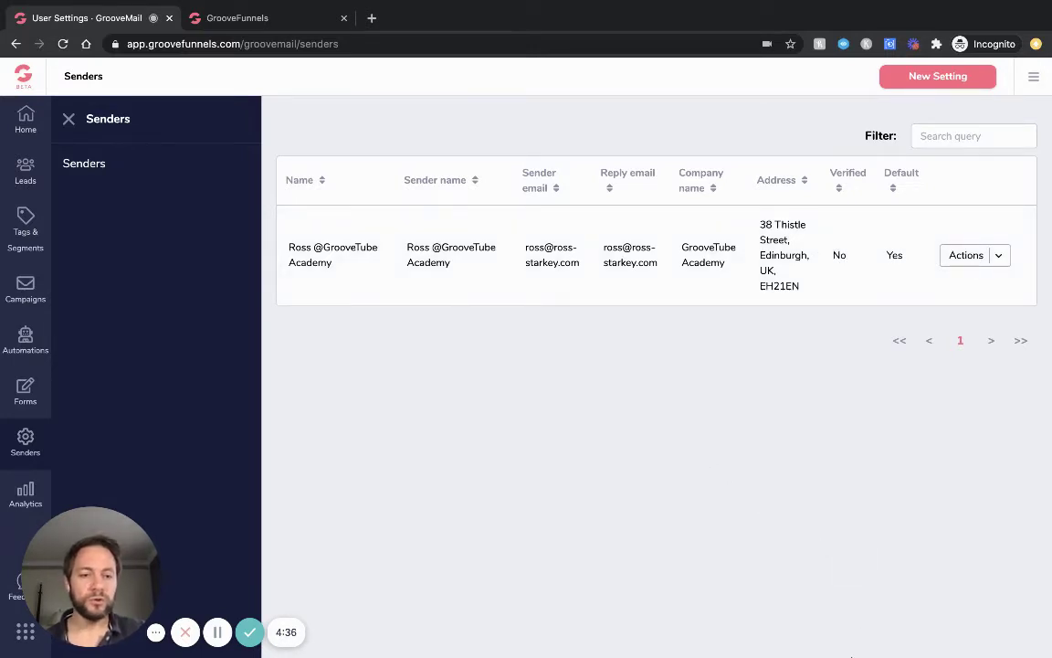
- Uncover the GrooveFunnels email verification message behind the browser, read it, and restore the browser to full screen
mouse_move(80, 8)
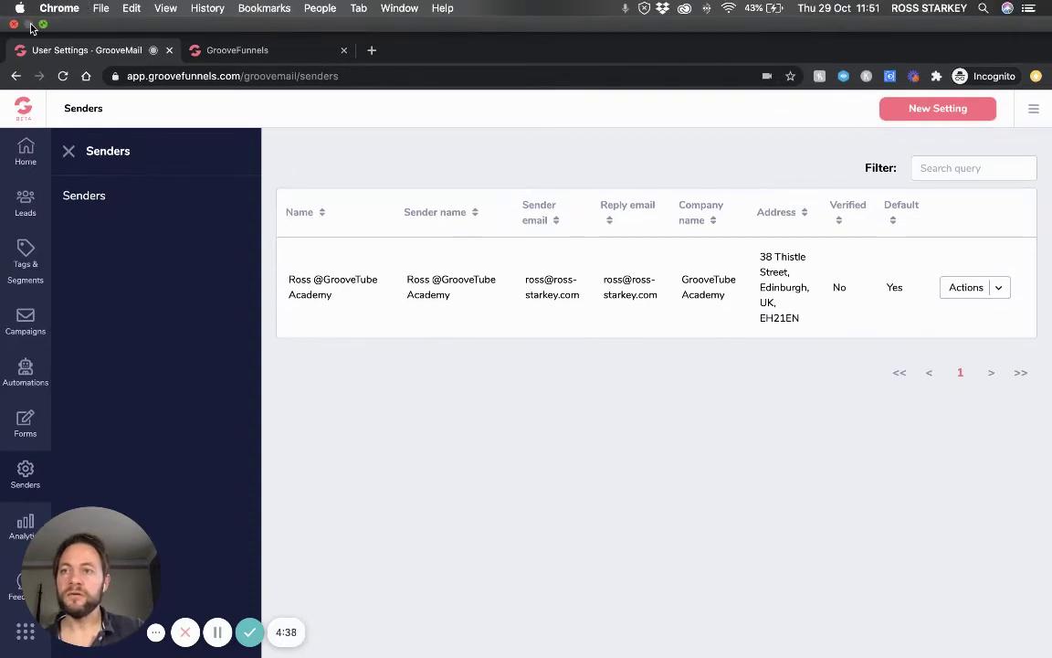
click(42, 24)
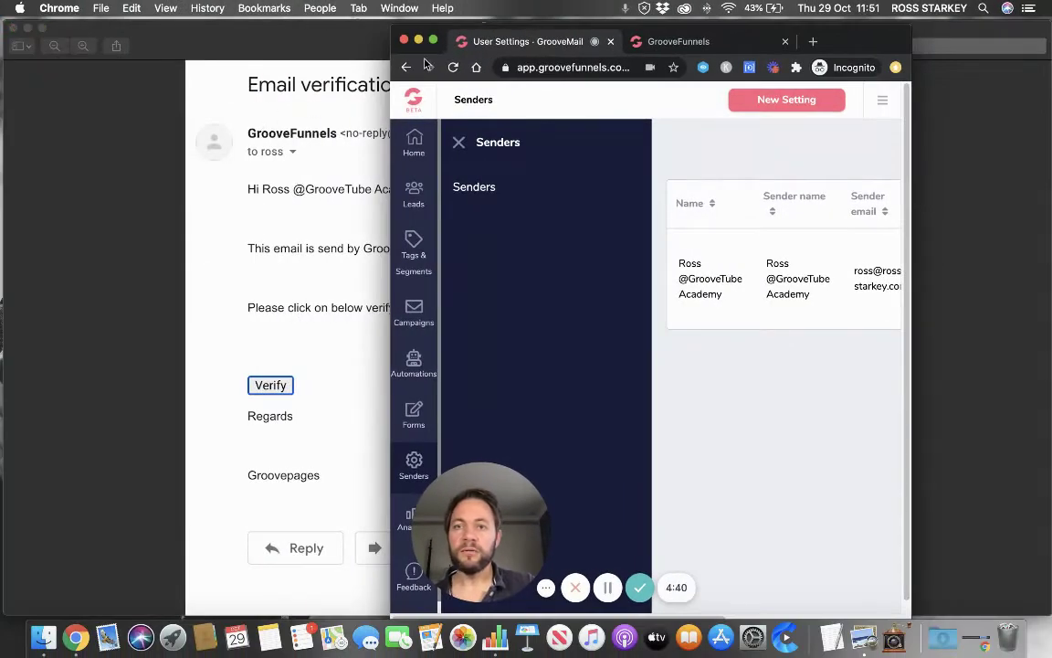
drag(425, 64, 604, 66)
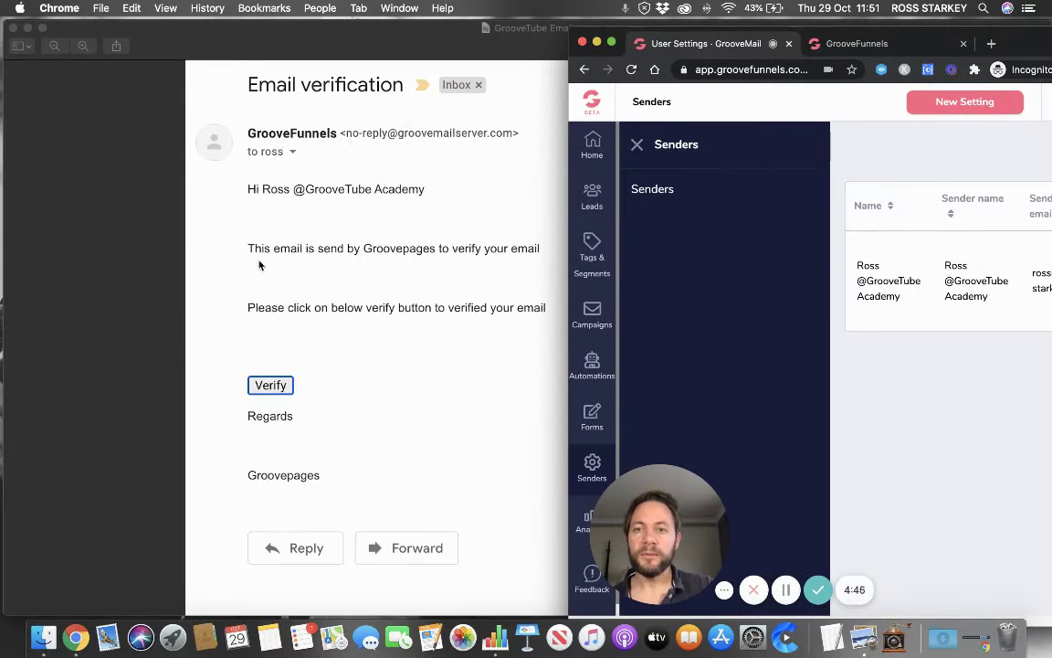
click(612, 43)
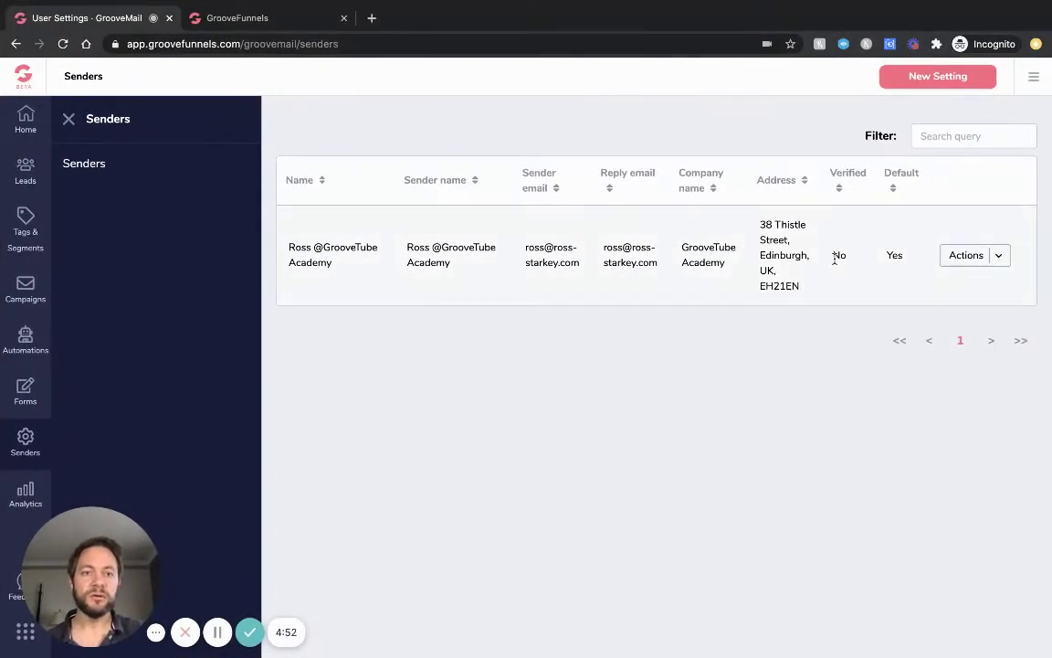
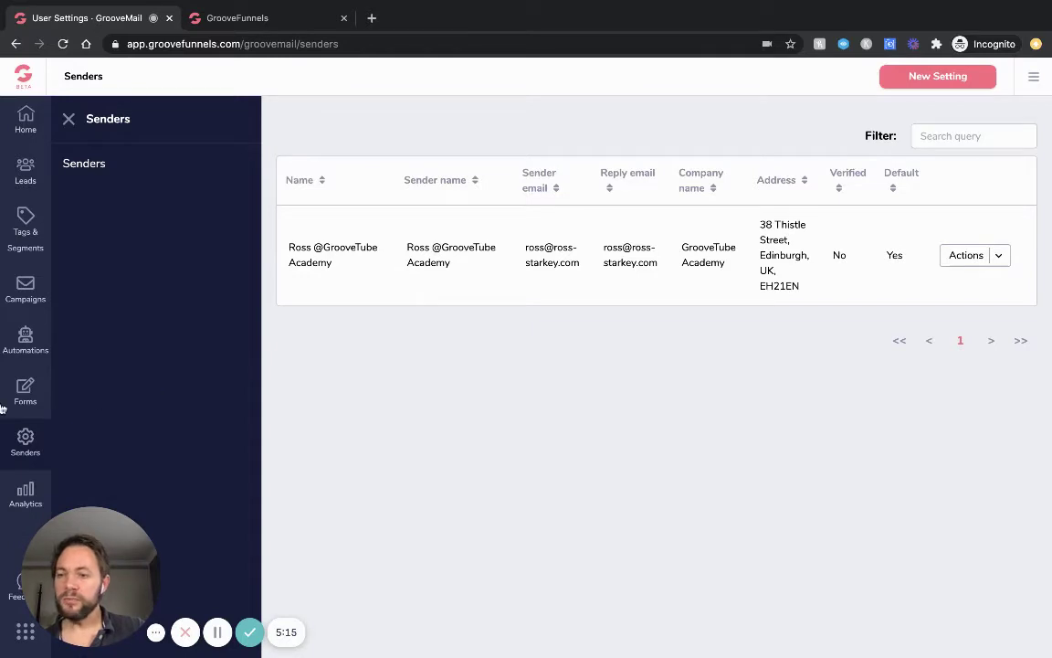
- Open the GrooveMail forms overview and dismiss the notice about verifying sender details
click(25, 387)
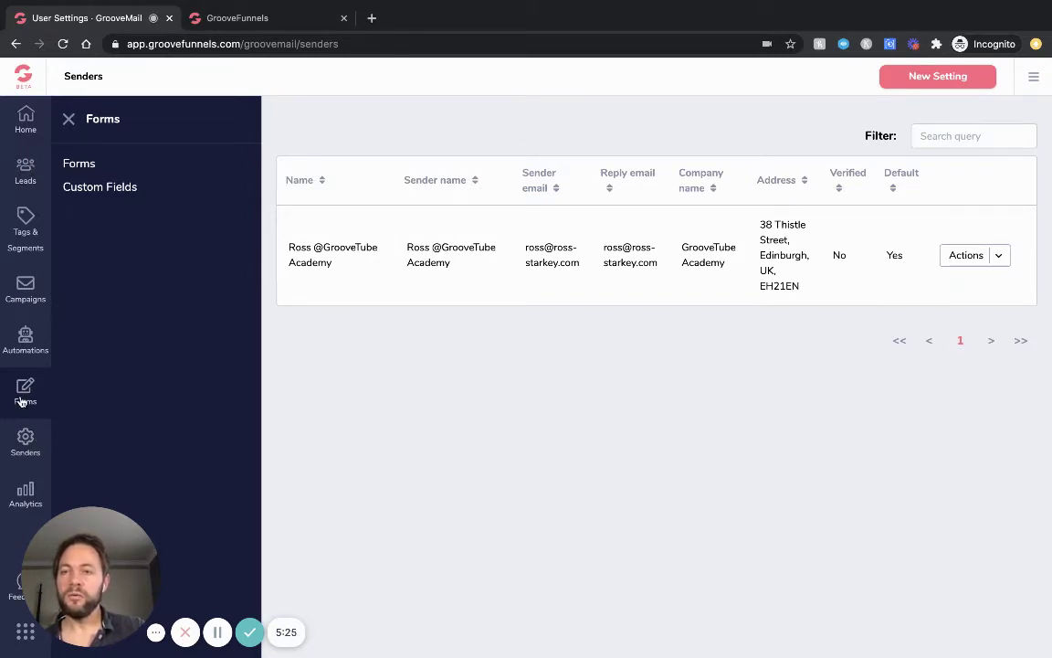
click(251, 24)
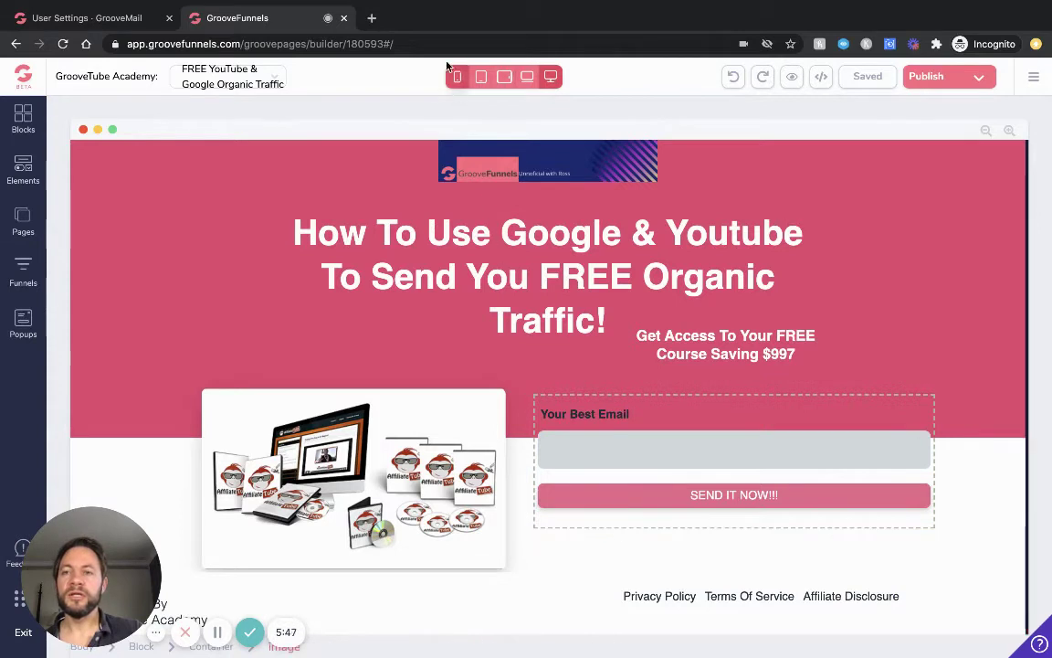
click(89, 20)
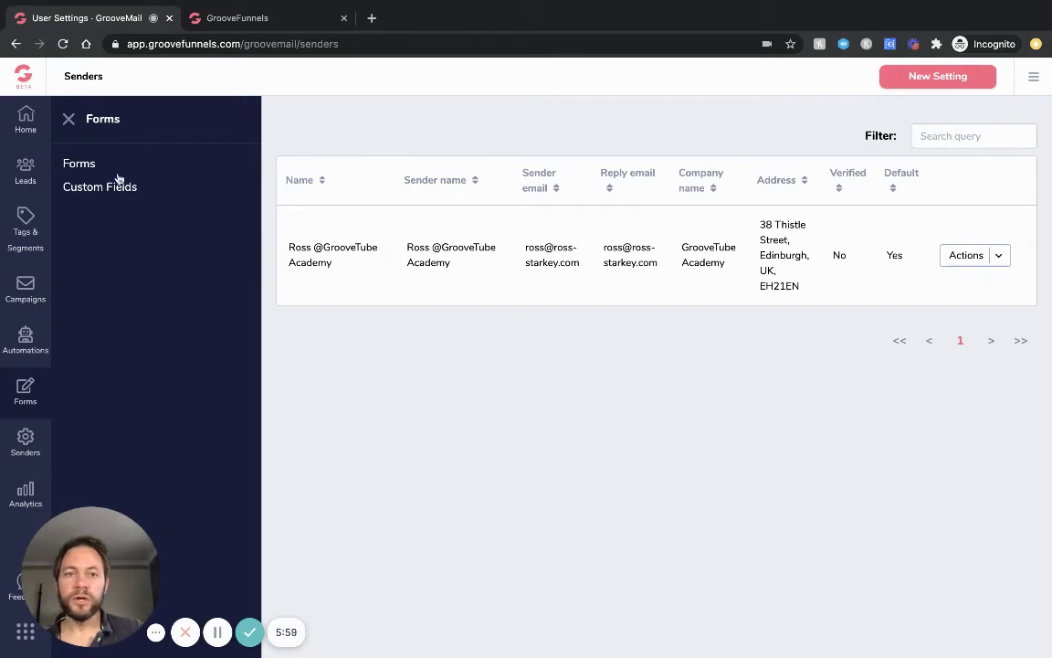
click(87, 167)
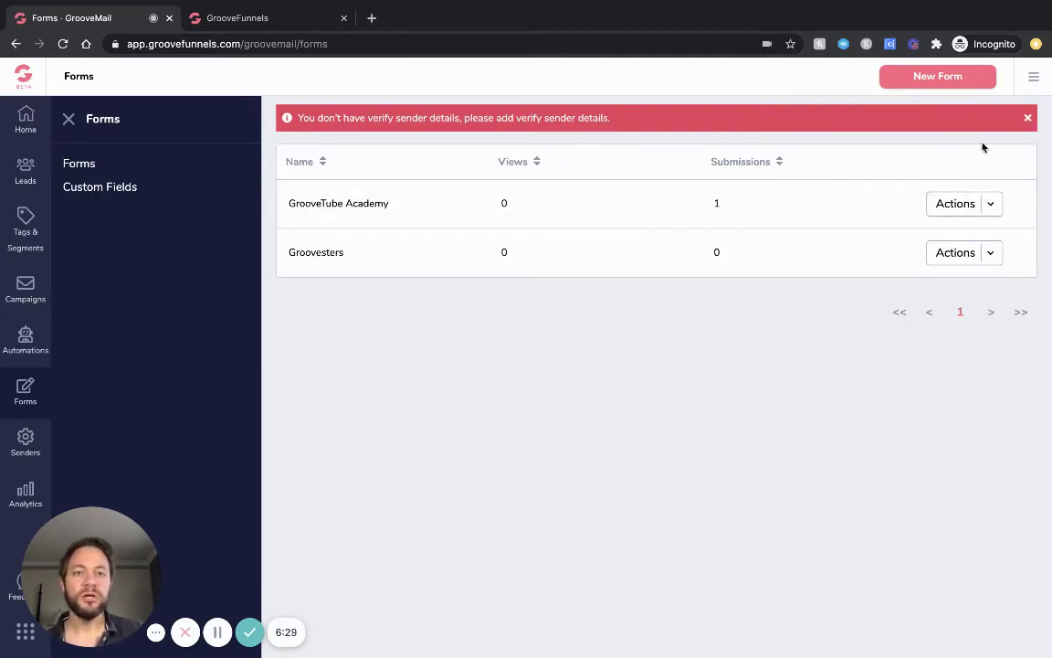
click(1029, 119)
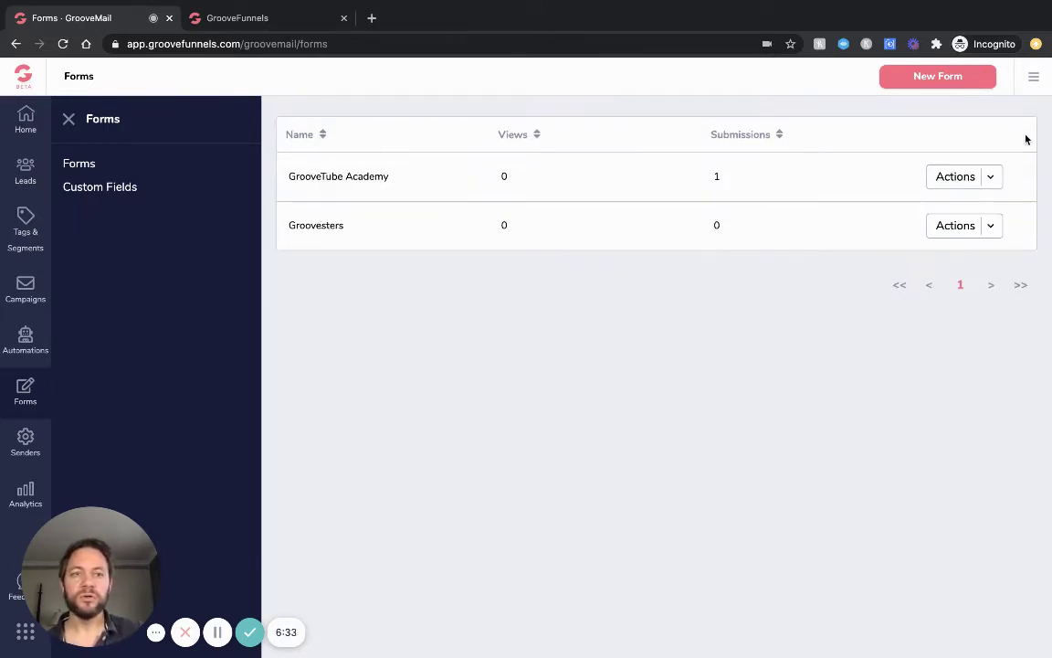
- Open the GrooveTube Academy form for editing under its existing name and compare its fields with the landing page's opt-in form
click(993, 180)
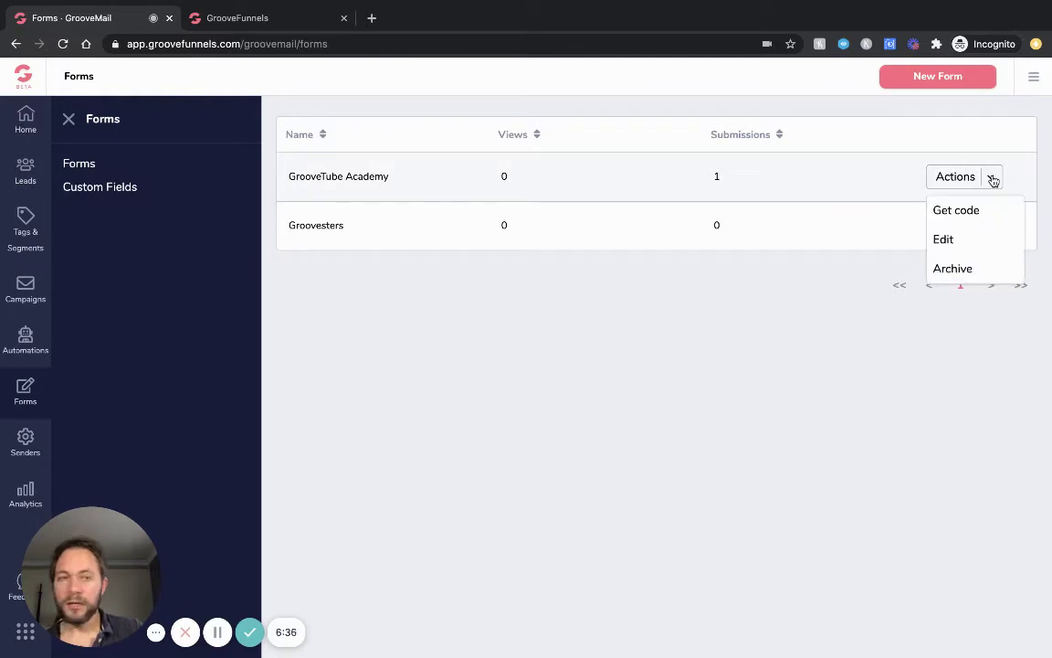
click(952, 243)
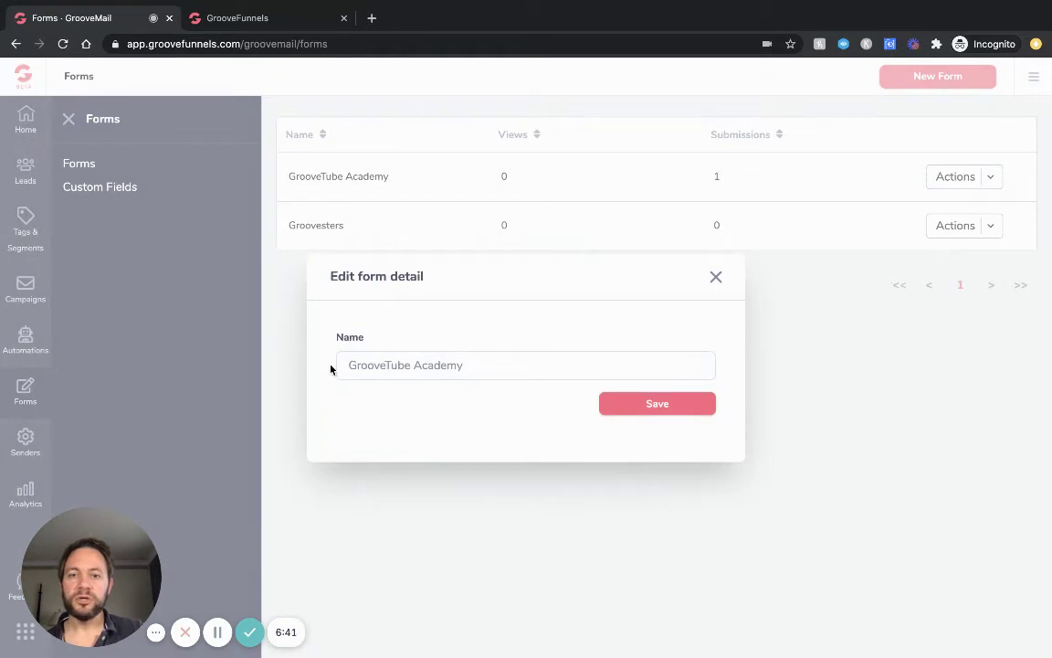
click(678, 407)
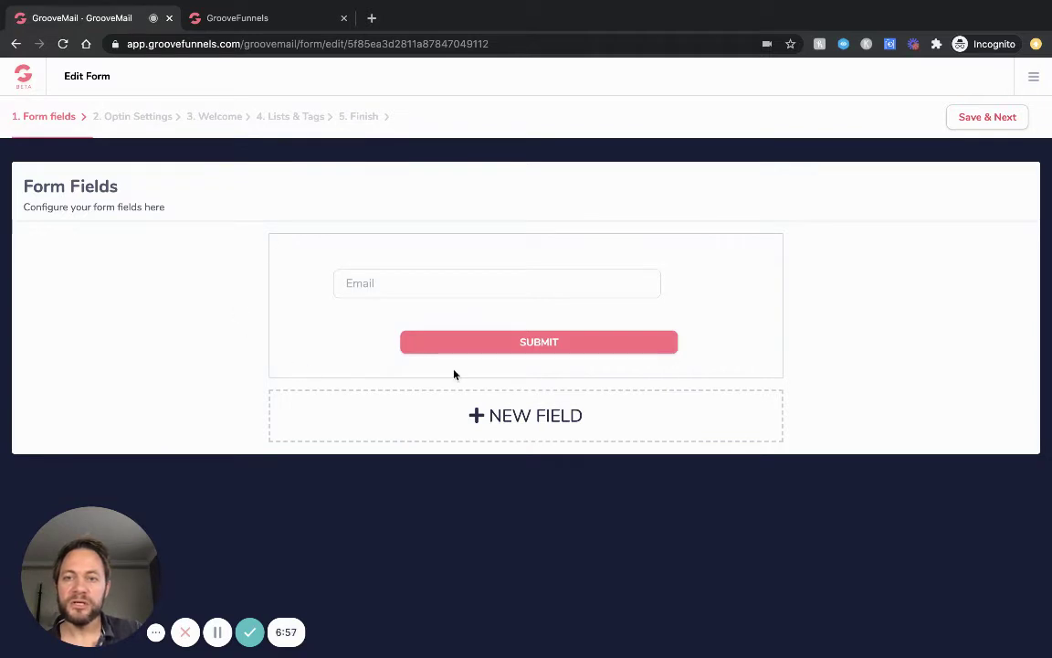
click(258, 19)
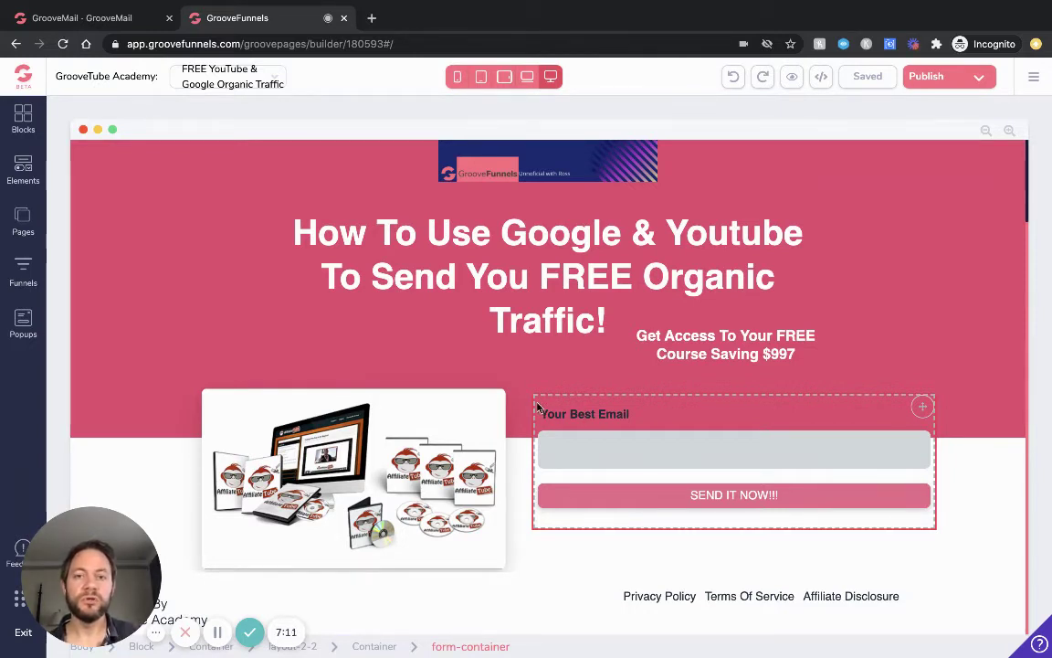
click(98, 20)
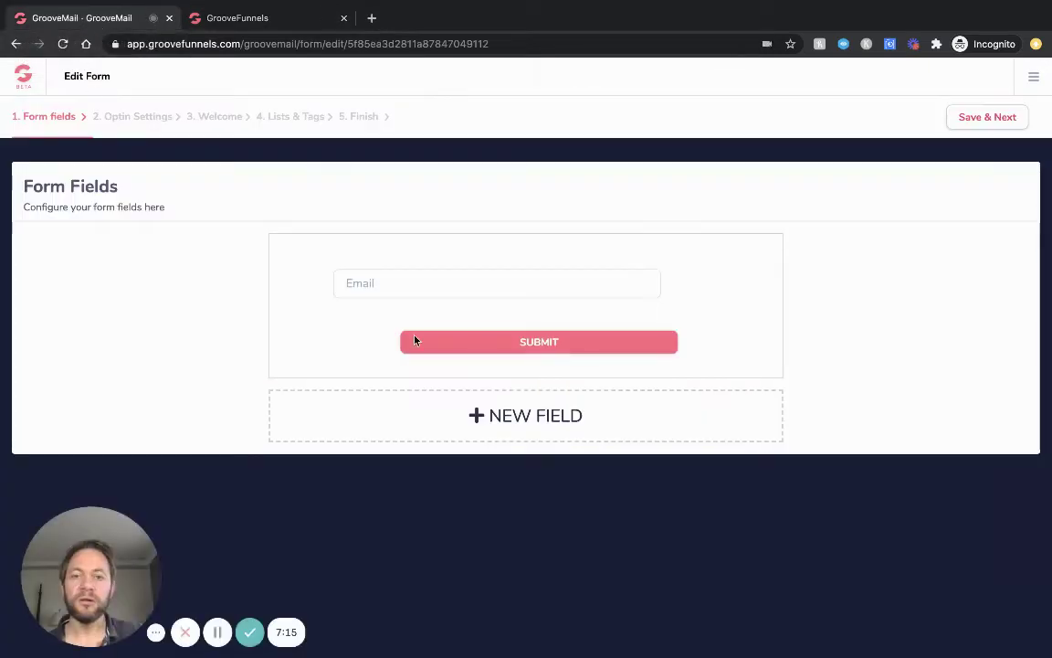
- Add the existing Firstname field to the form
click(540, 425)
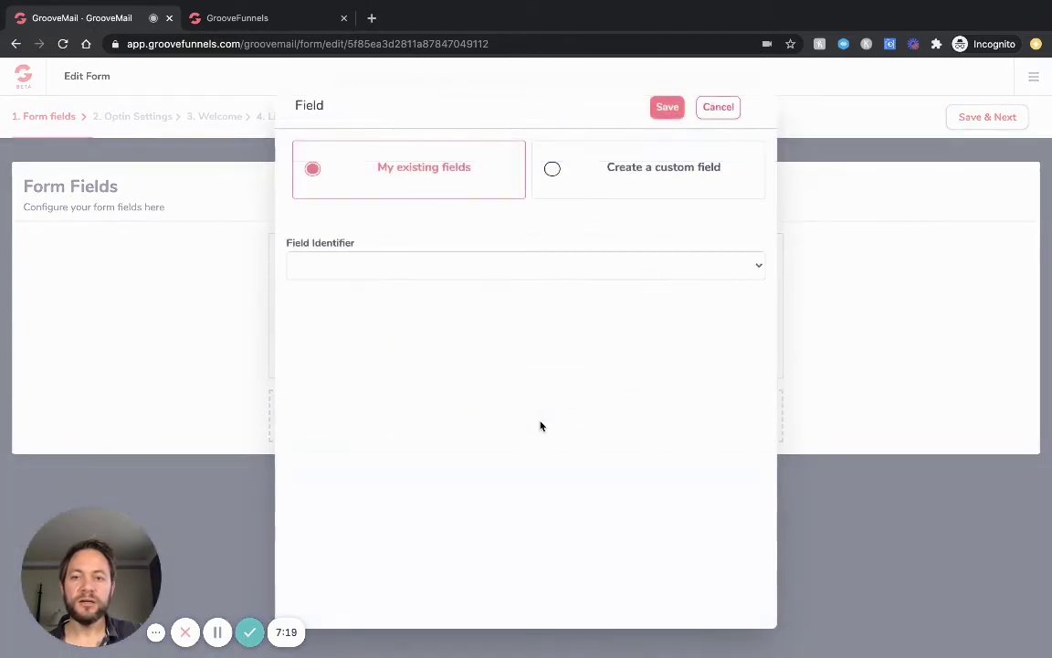
click(600, 275)
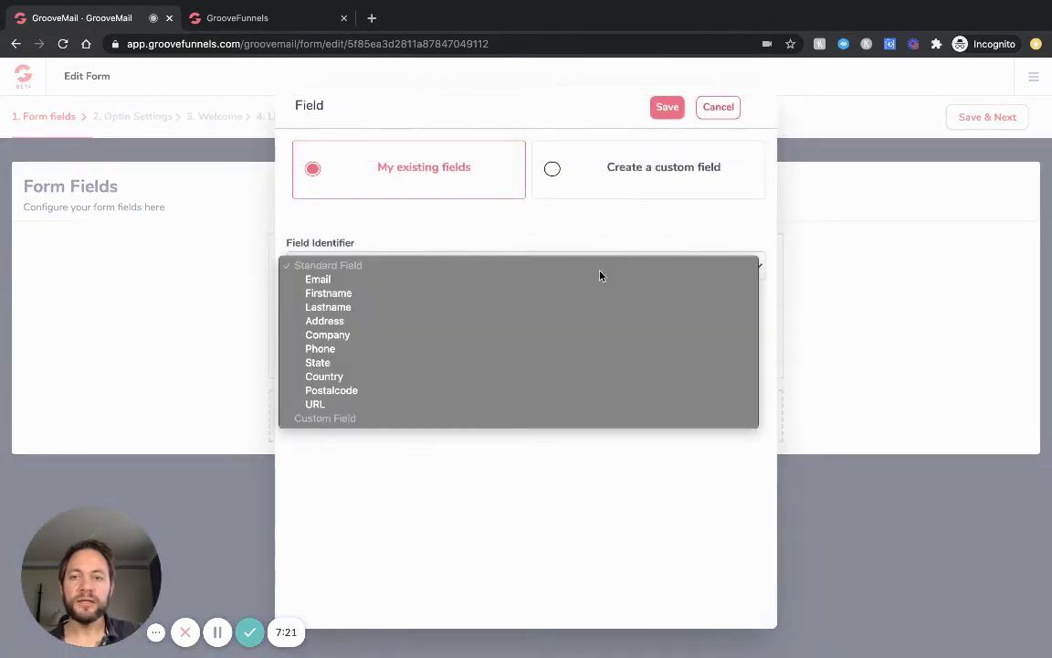
click(340, 294)
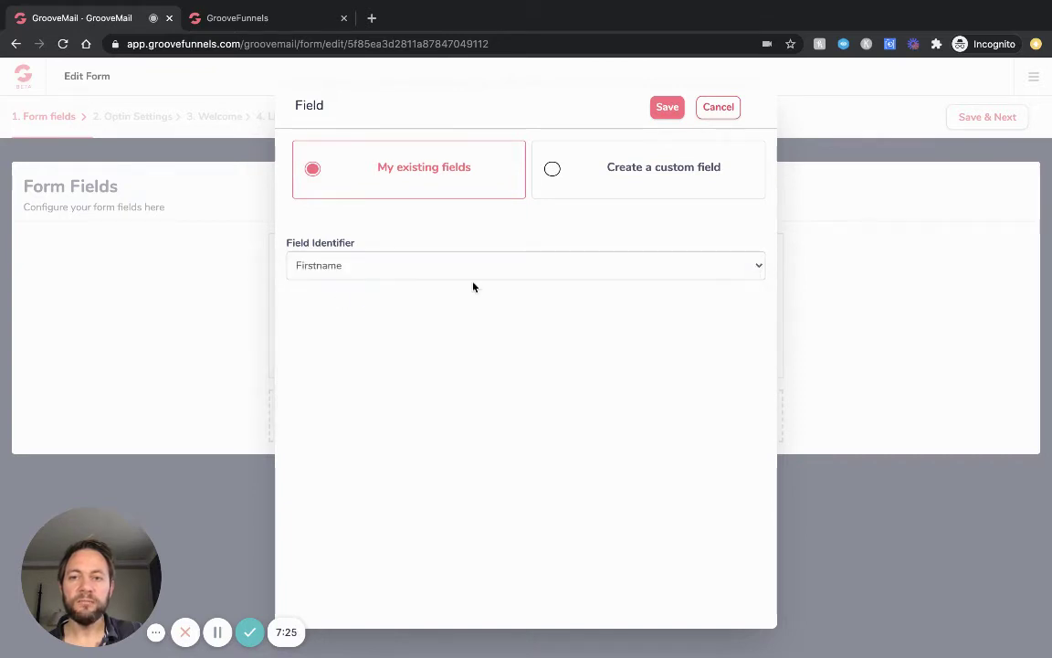
click(667, 110)
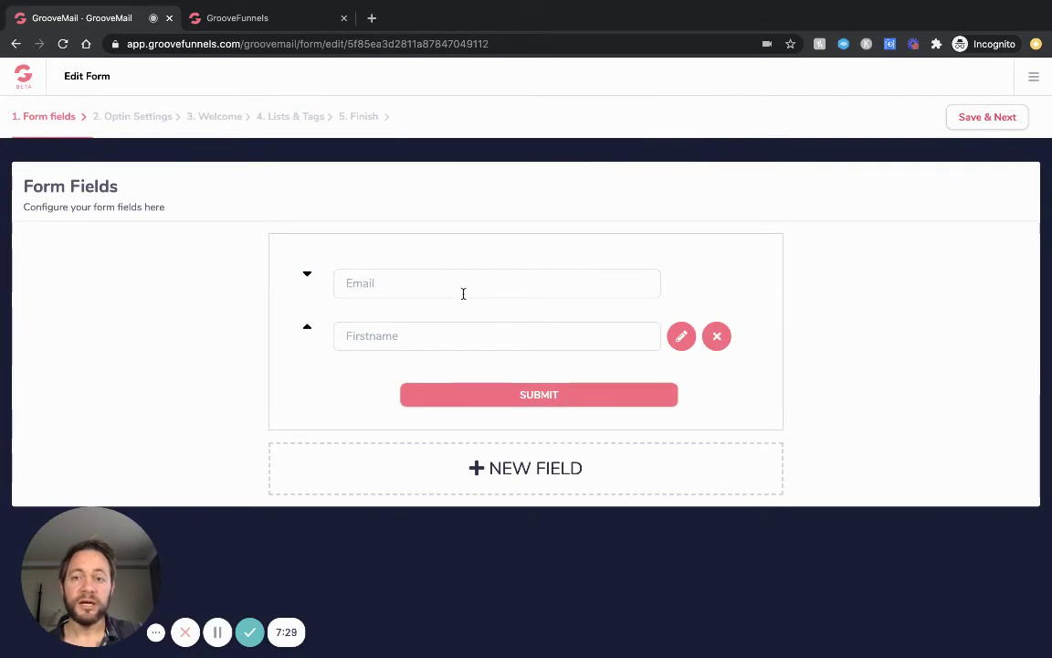
- Move the Firstname field above Email and back below it, and remove it from the form
click(307, 327)
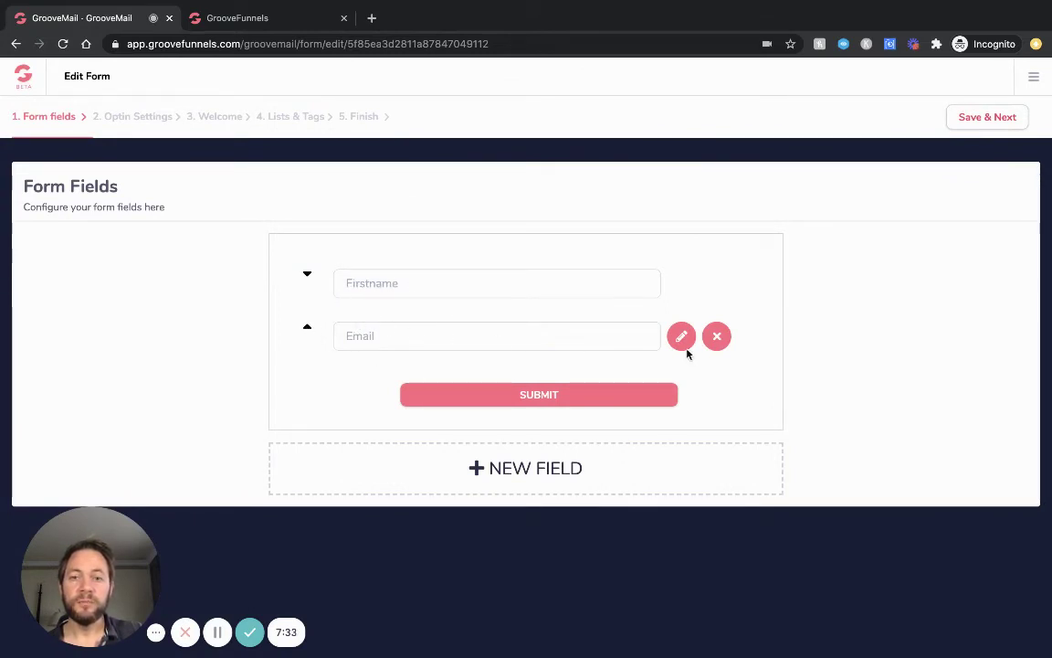
click(377, 283)
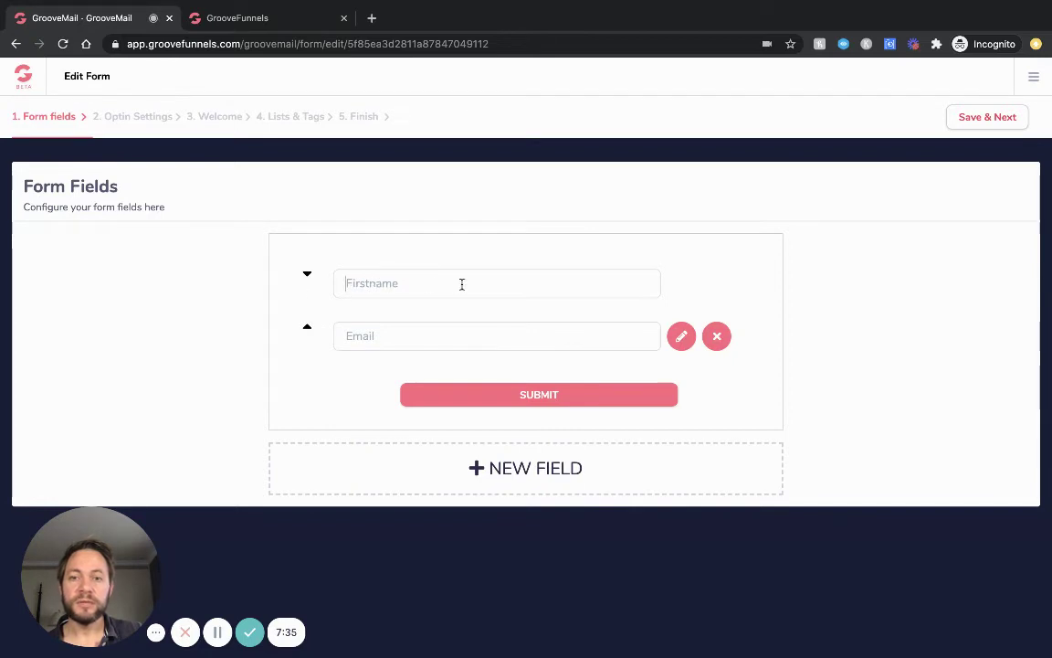
click(307, 274)
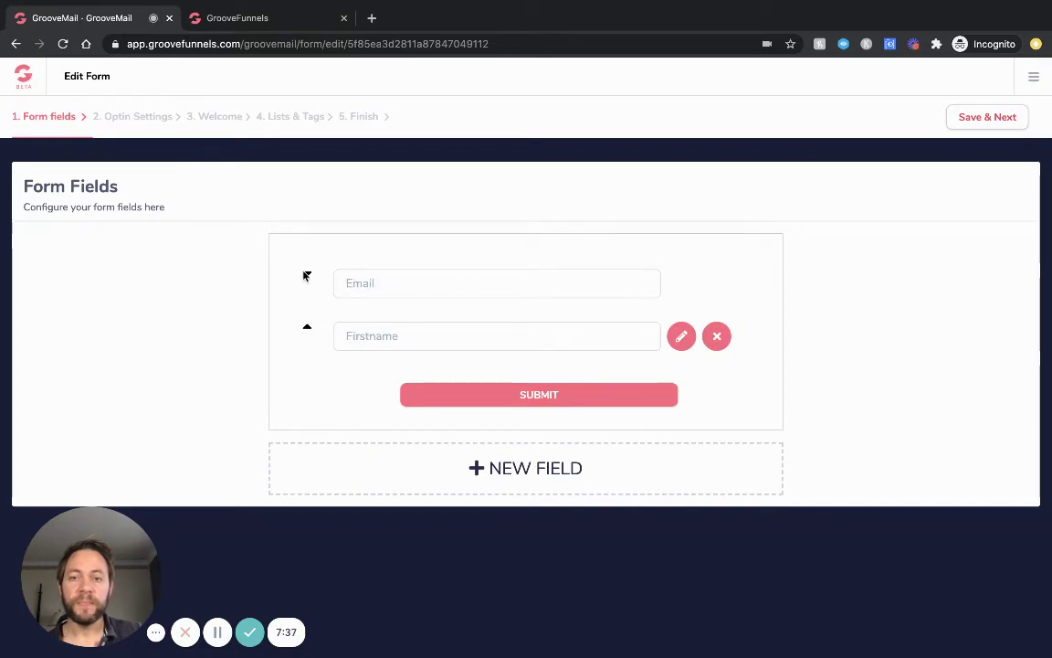
click(716, 336)
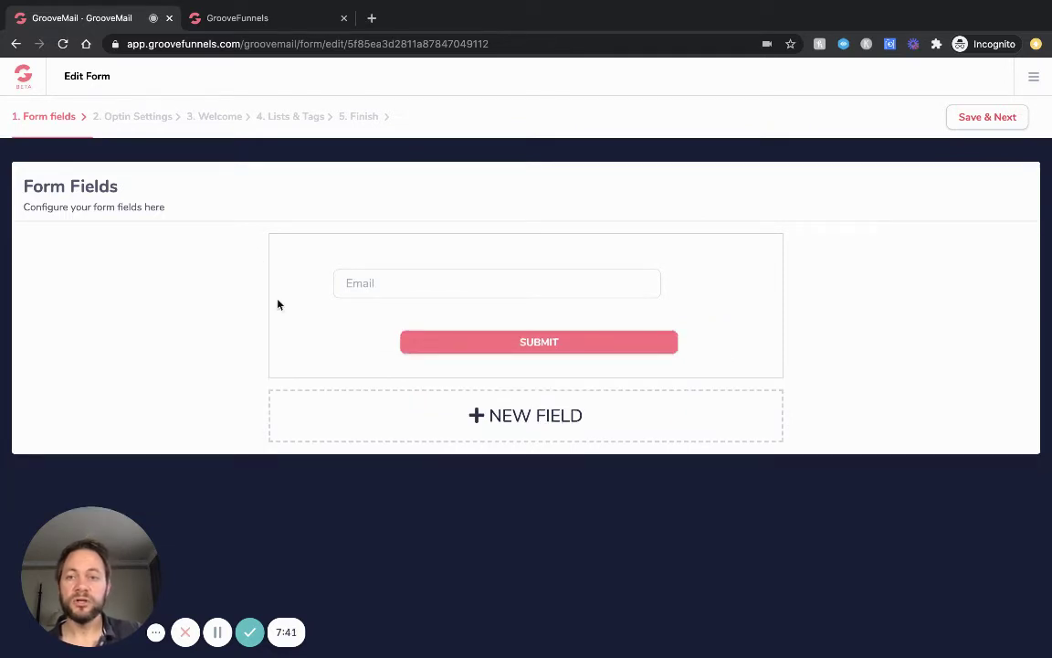
- Save the form fields and show the success page URL in the opt-in settings
click(998, 130)
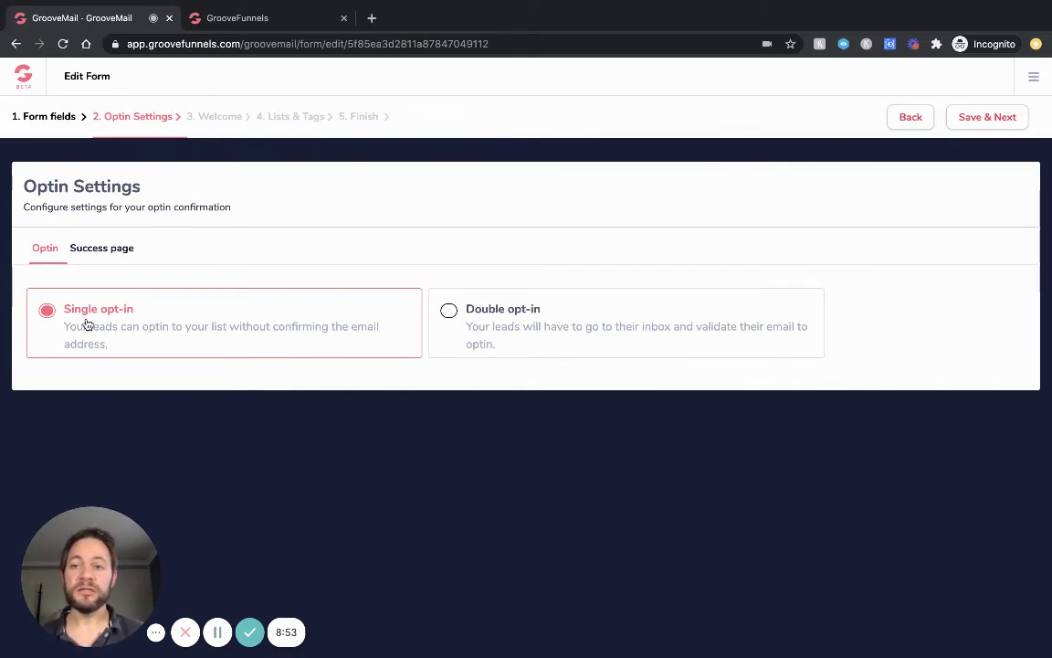
click(123, 253)
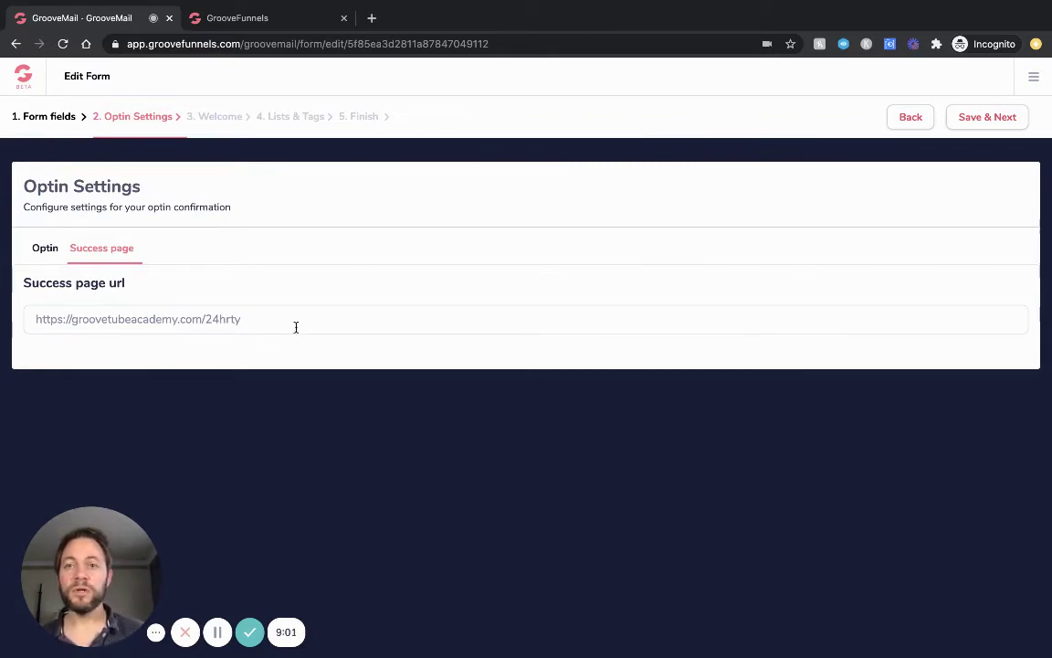
- Switch to the GroovePages builder and look up the Thank You Page's URL in its page settings under Funnel 1
click(247, 20)
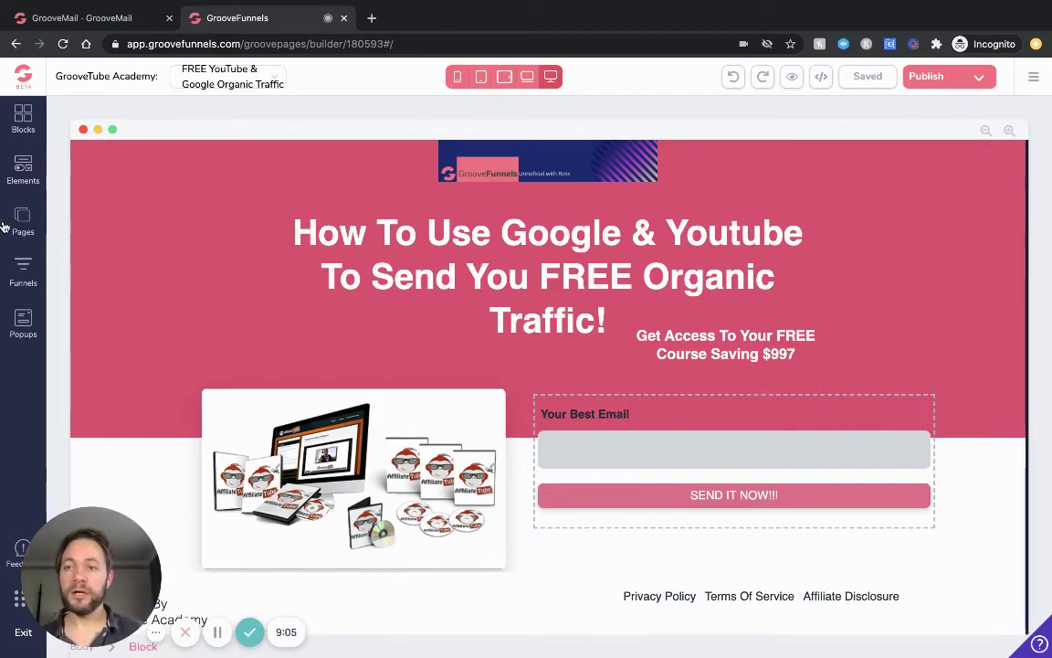
click(23, 266)
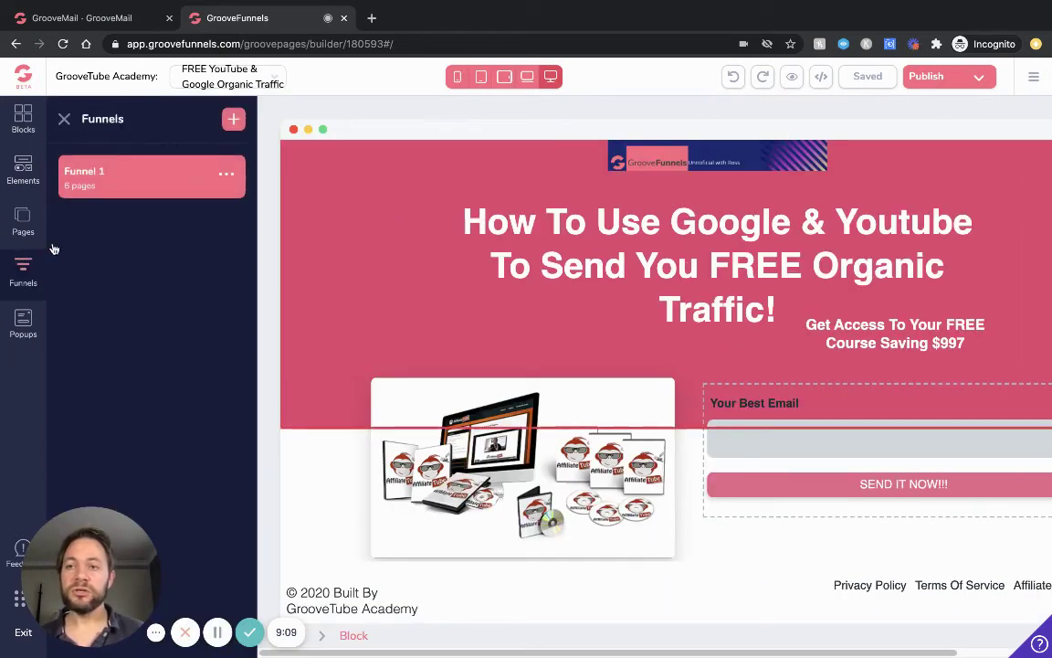
click(113, 175)
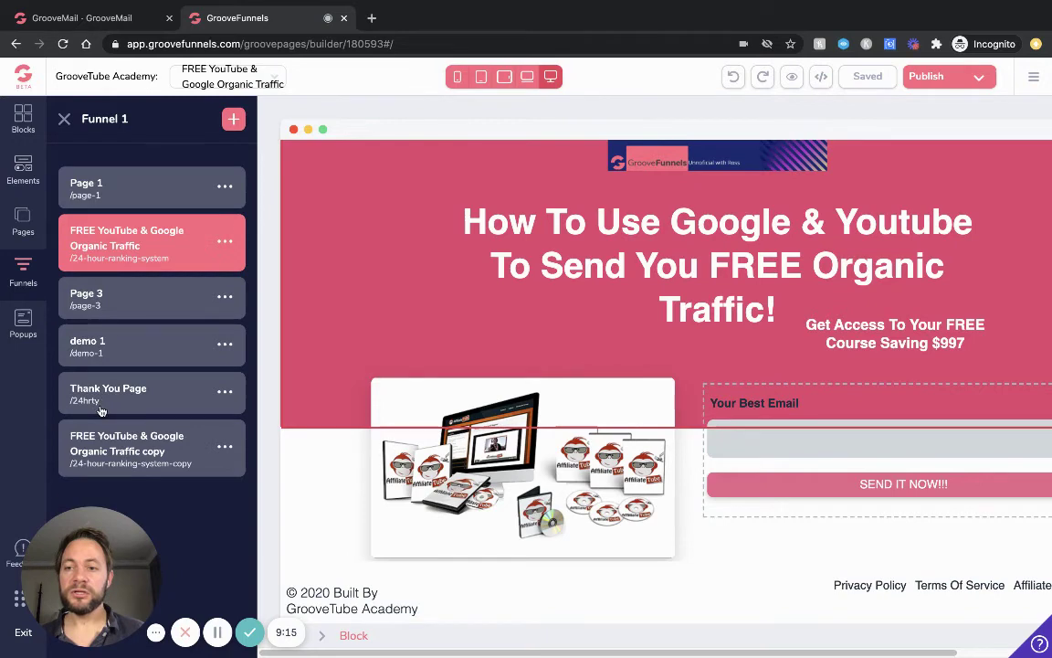
click(225, 392)
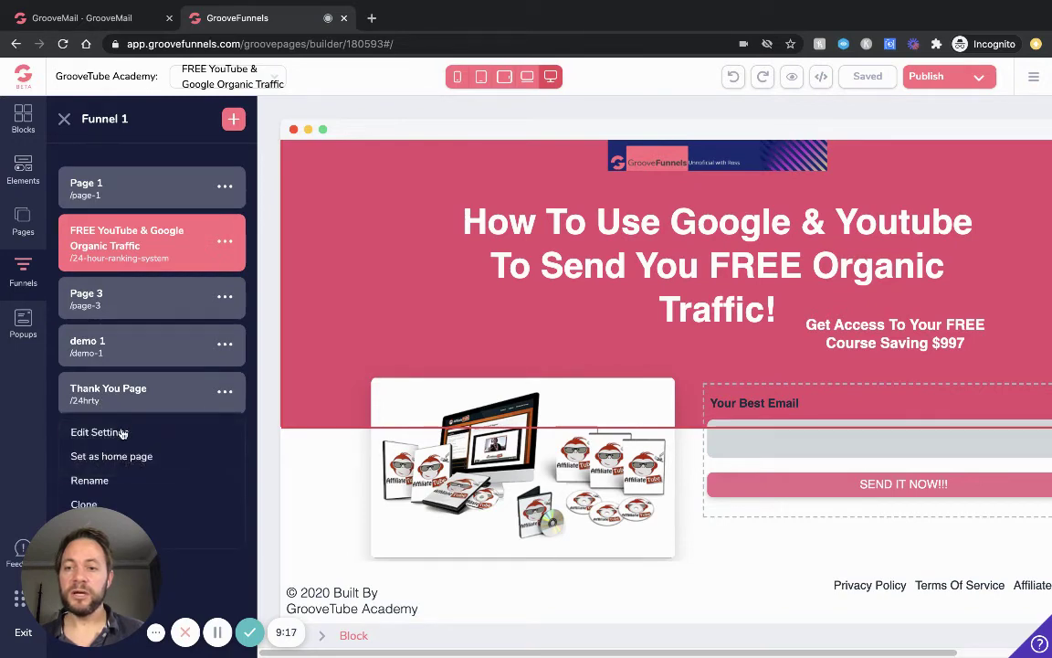
click(119, 432)
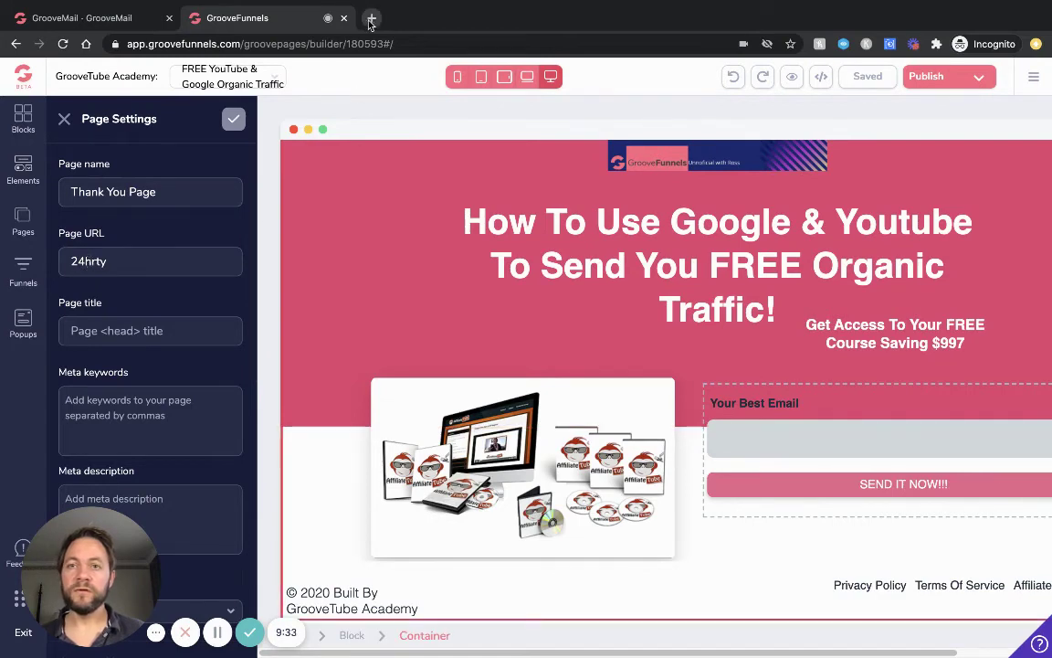
drag(108, 261, 53, 264)
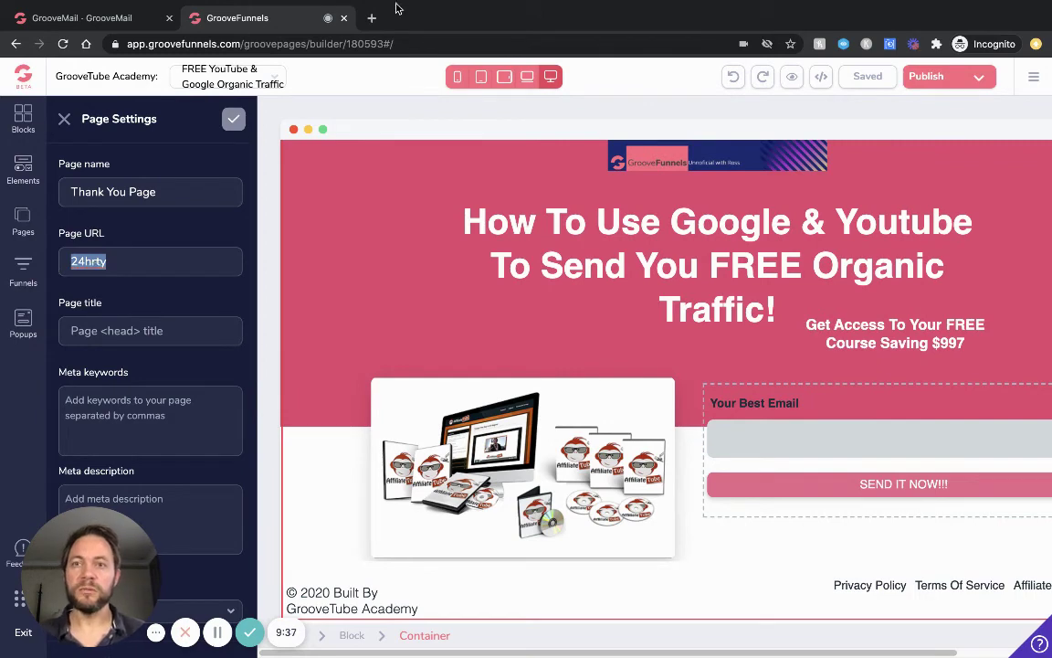
- Open groovetubeacademy.com in a new browser tab and load its thank-you page at /24hrty
click(373, 18)
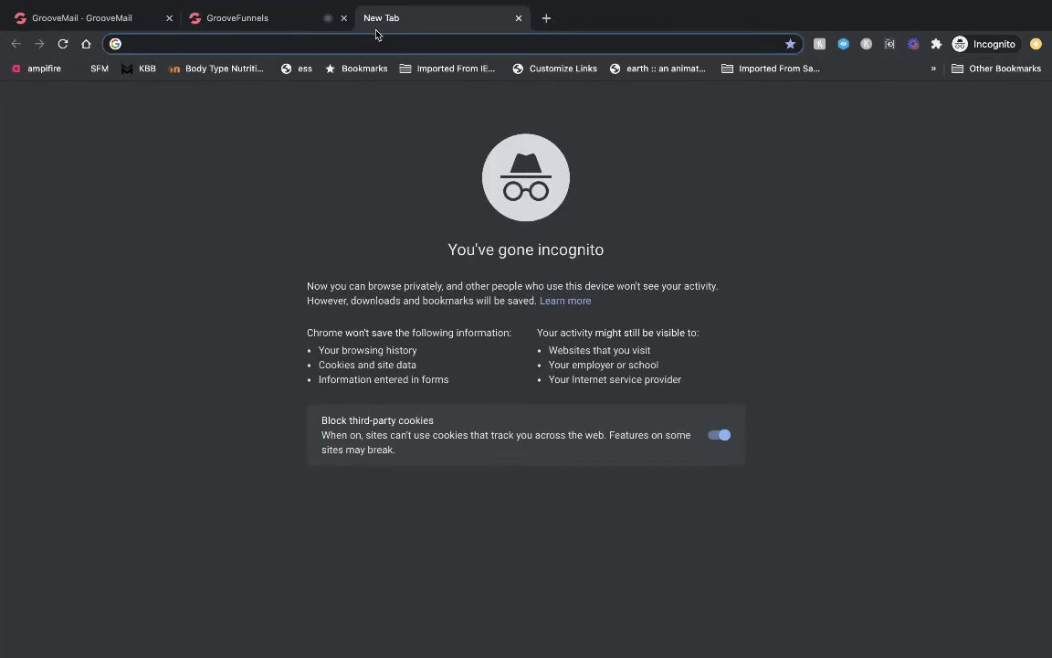
text(GROOVETUB)
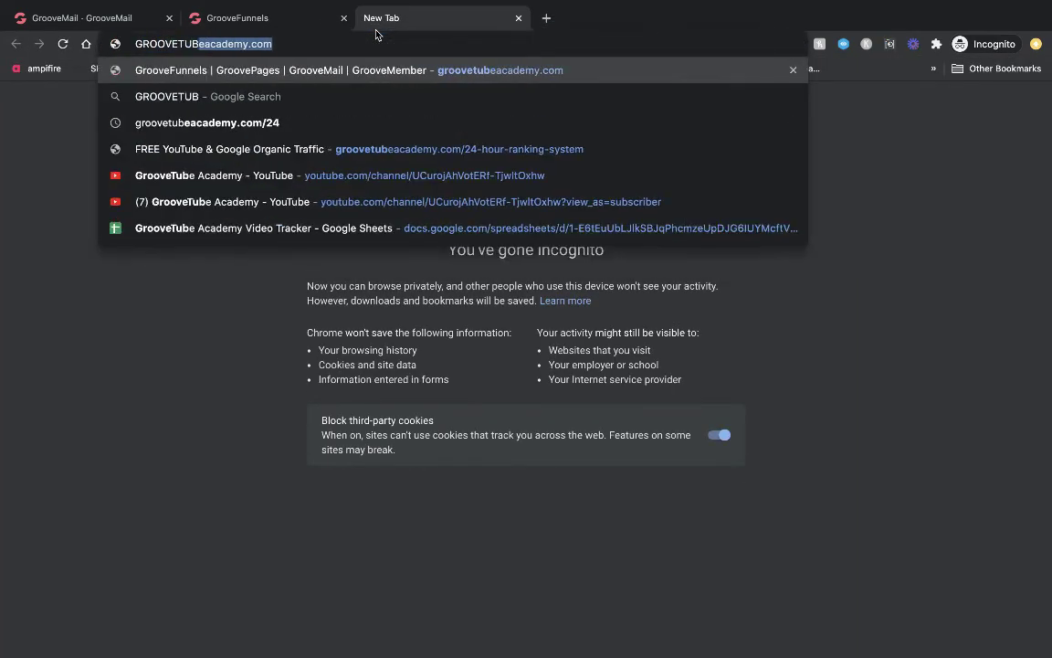
text(E)
text(AC)
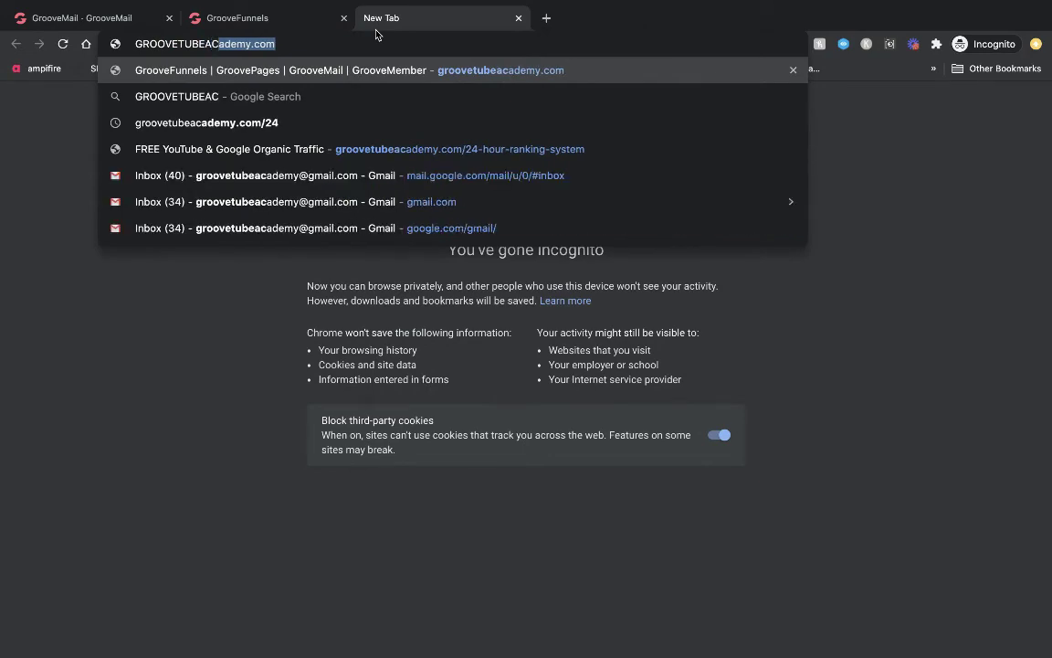
key(Return)
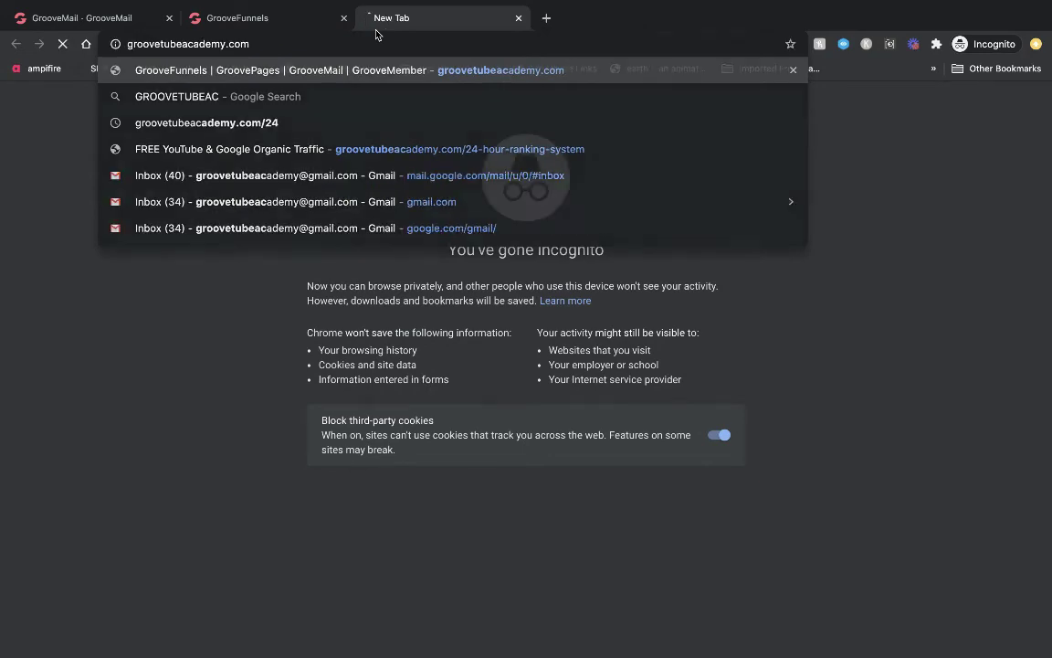
click(323, 45)
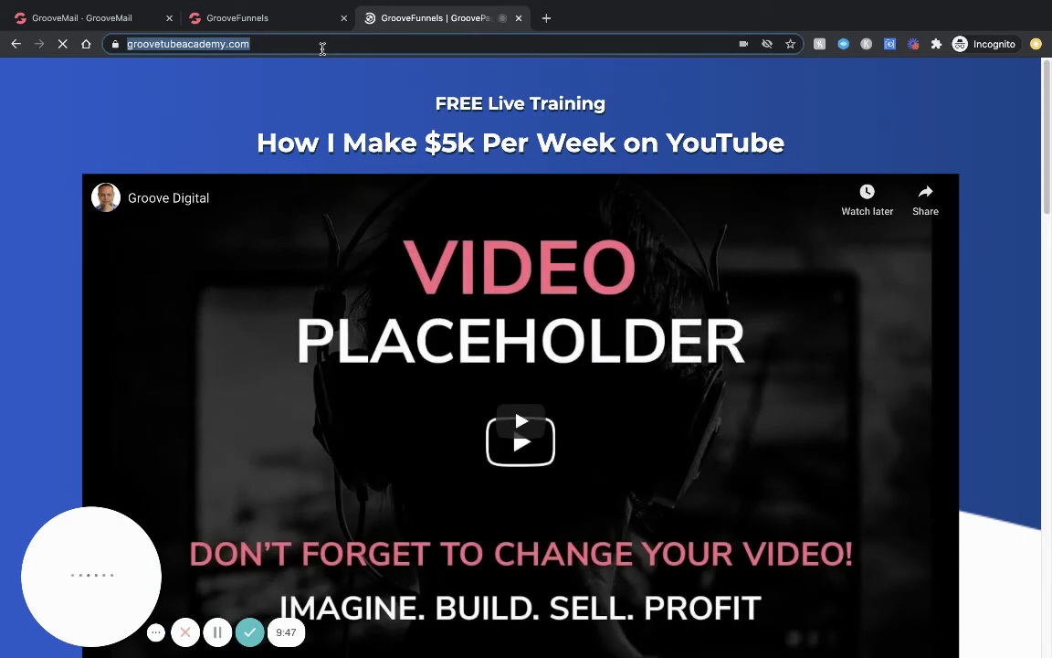
click(323, 46)
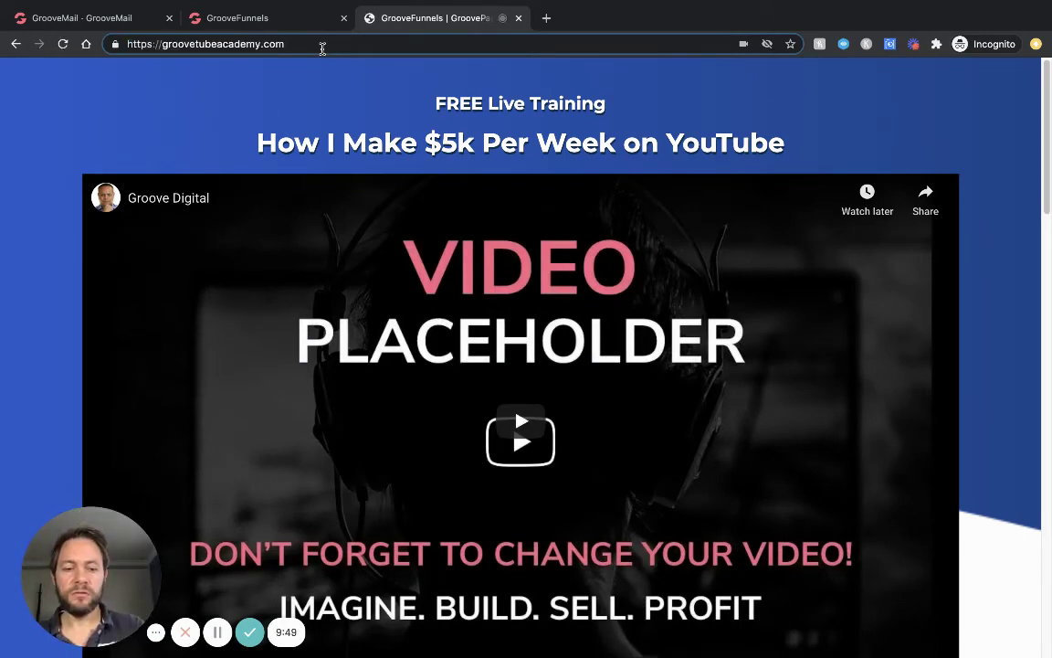
text(/24hrty)
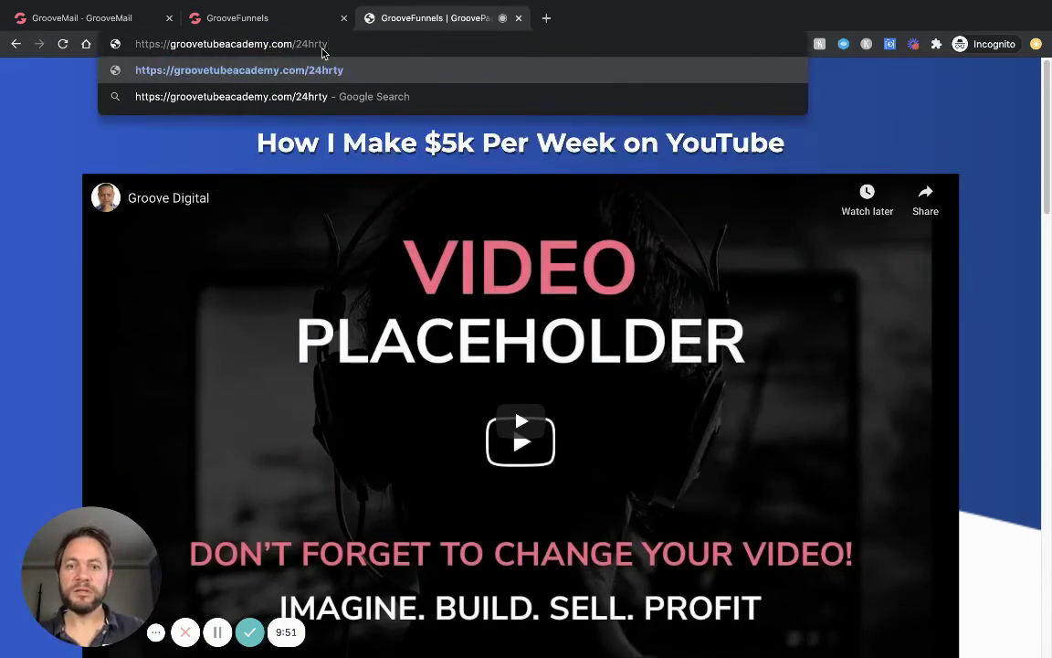
key(Return)
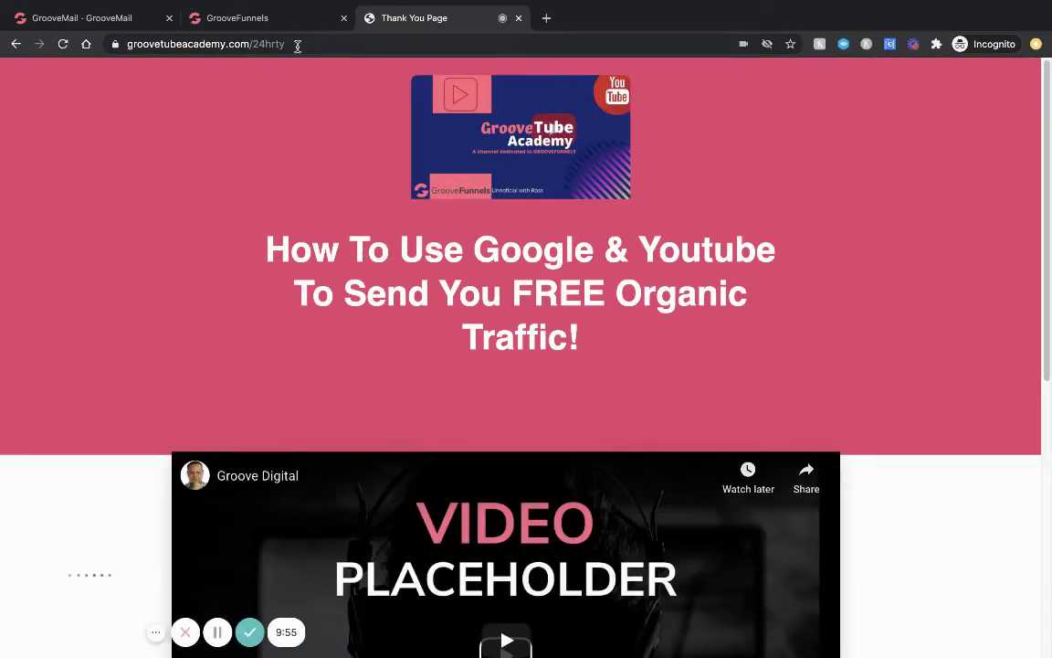
- Select the thank-you page's full address, compare it with the GrooveMail form's success page URL, and recheck the opt-in type
drag(298, 45, 131, 52)
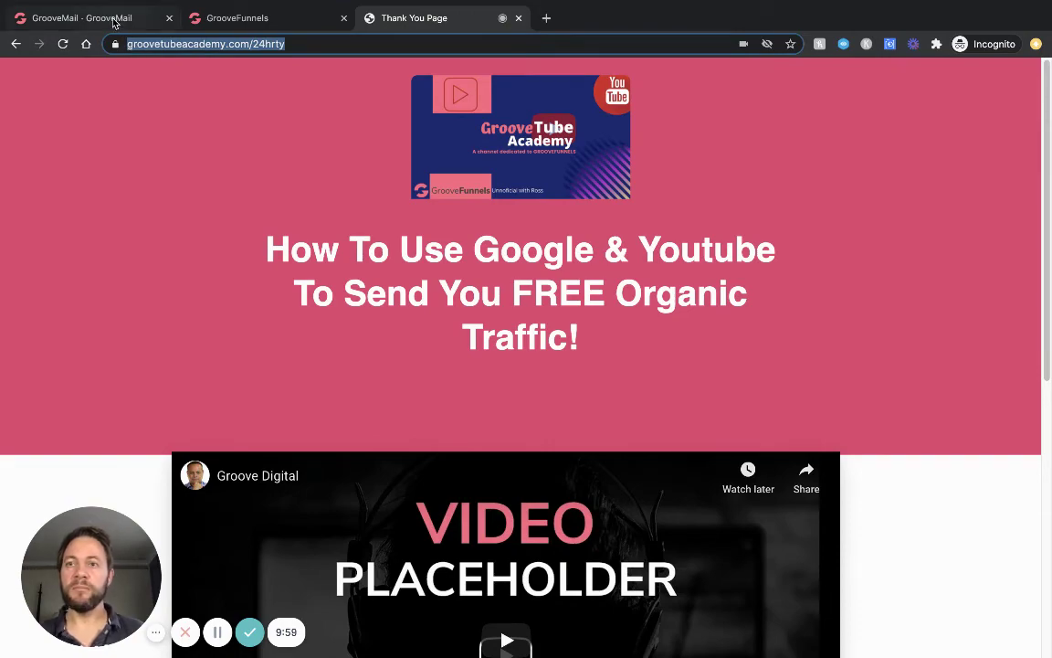
click(113, 20)
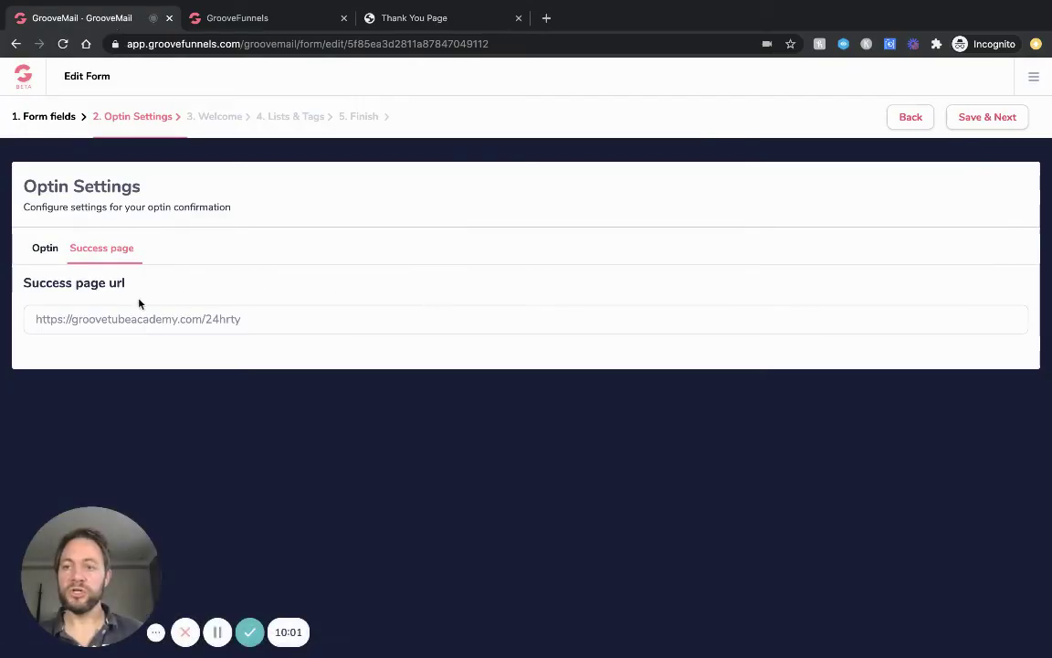
click(388, 20)
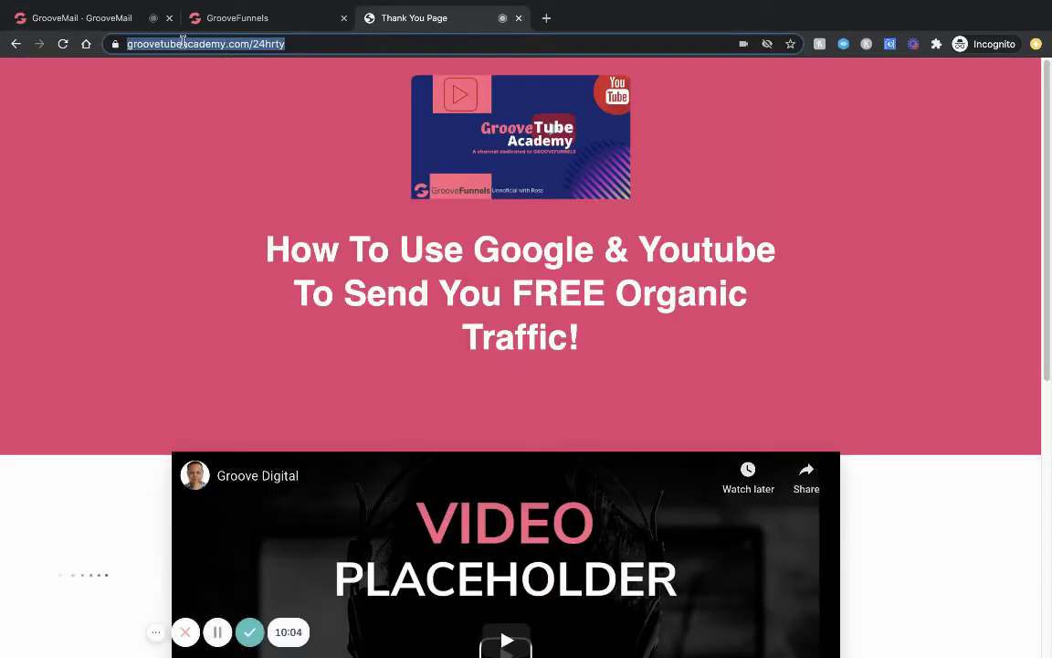
click(85, 22)
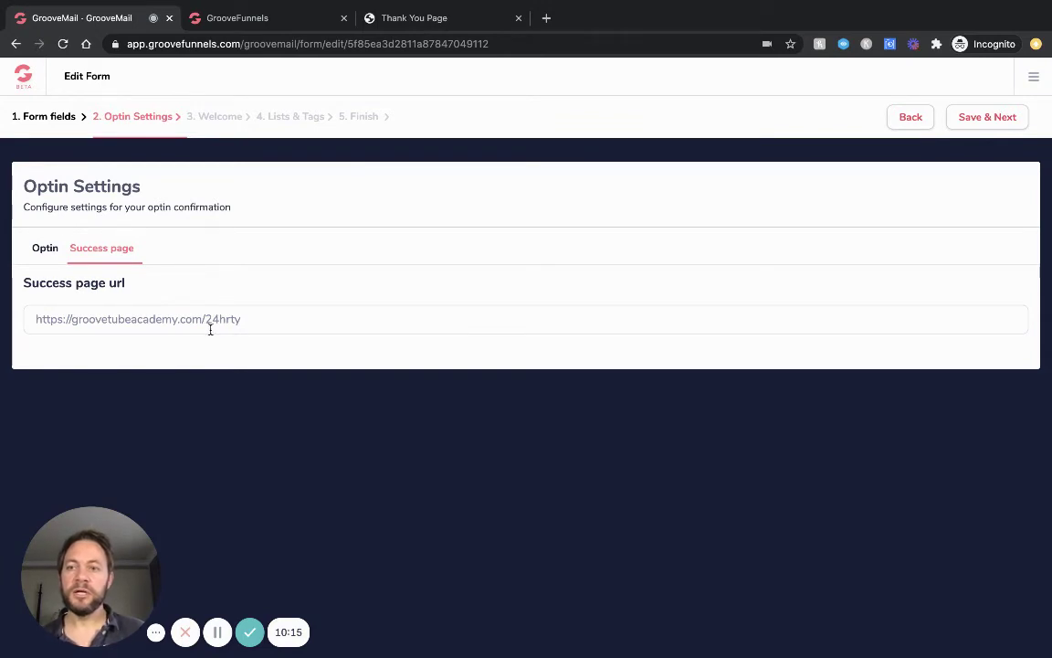
click(44, 251)
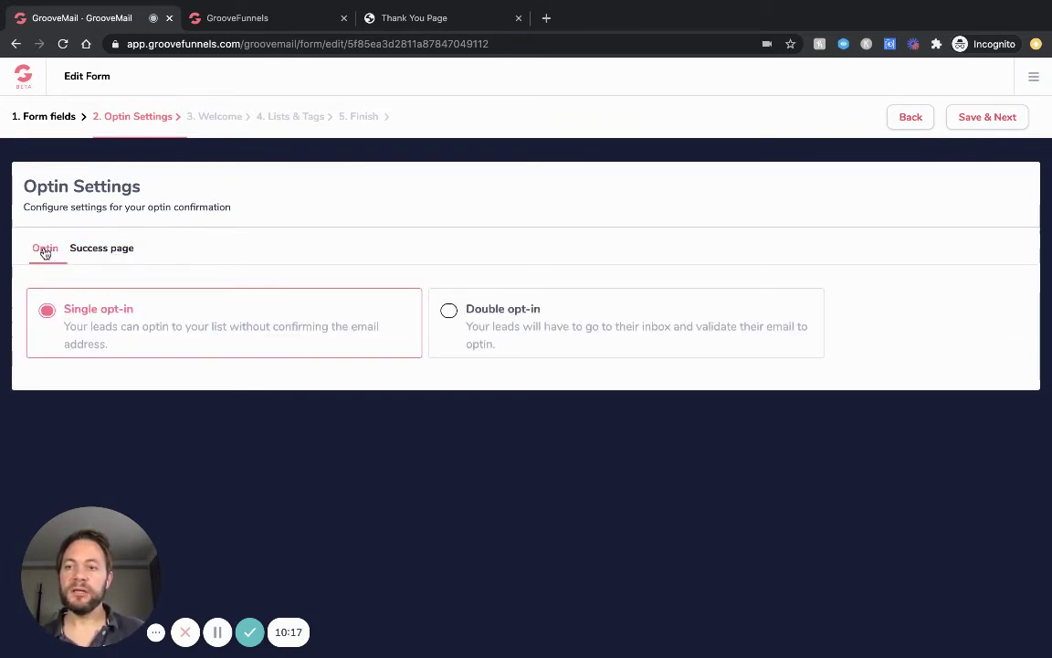
click(108, 246)
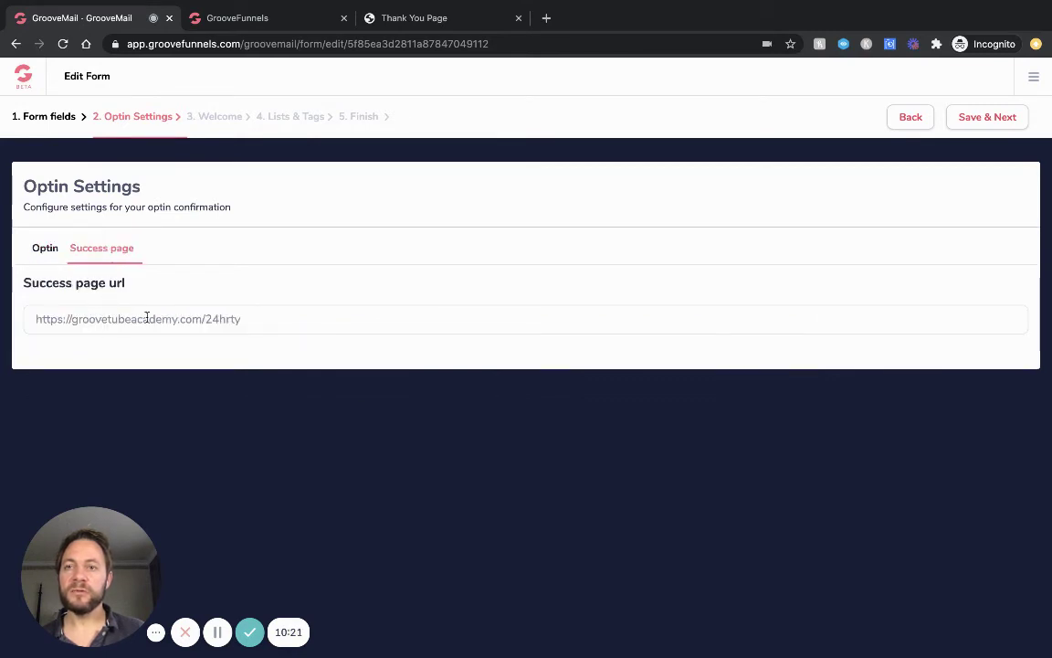
- Save the opt-in settings and review the sender, subject, preview and body options for a welcome email set to Send by email
click(972, 119)
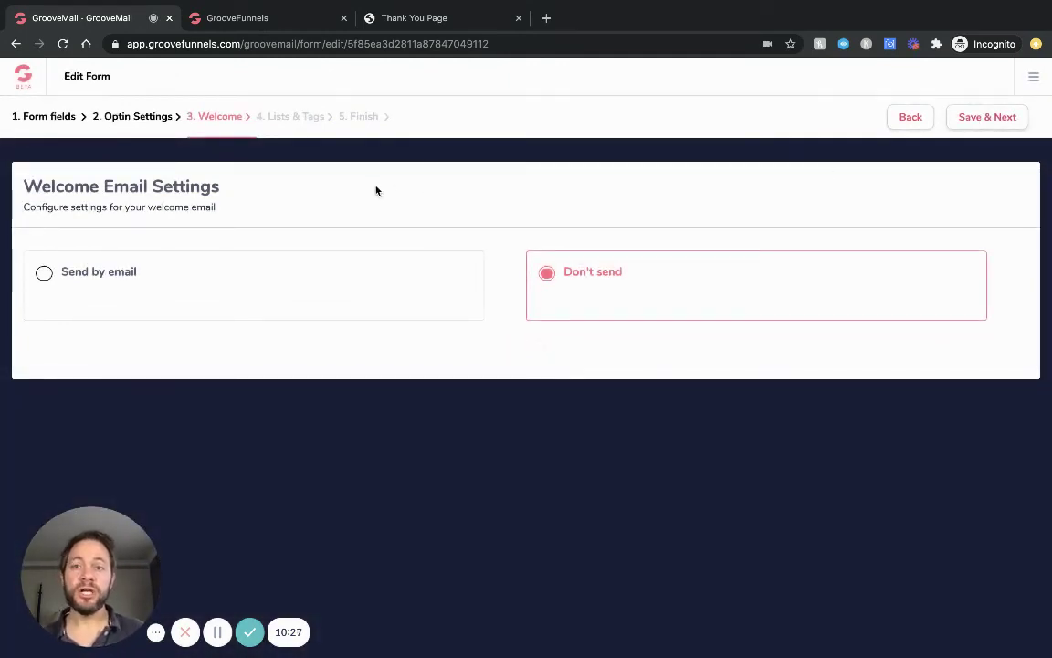
click(52, 278)
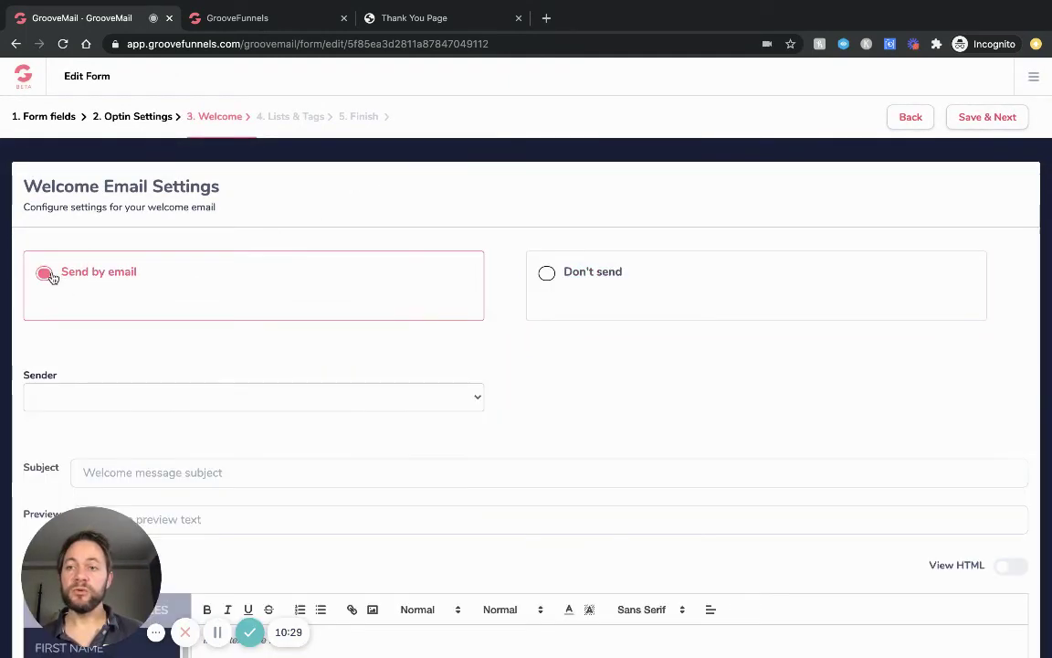
scroll(264, 320, down, 2)
click(294, 237)
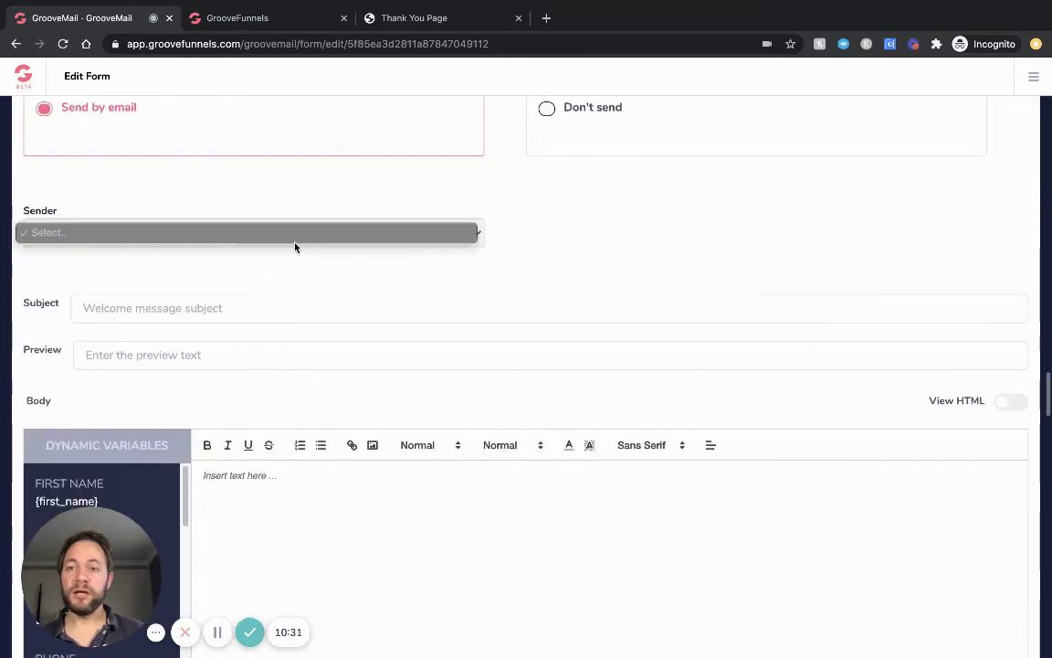
click(496, 243)
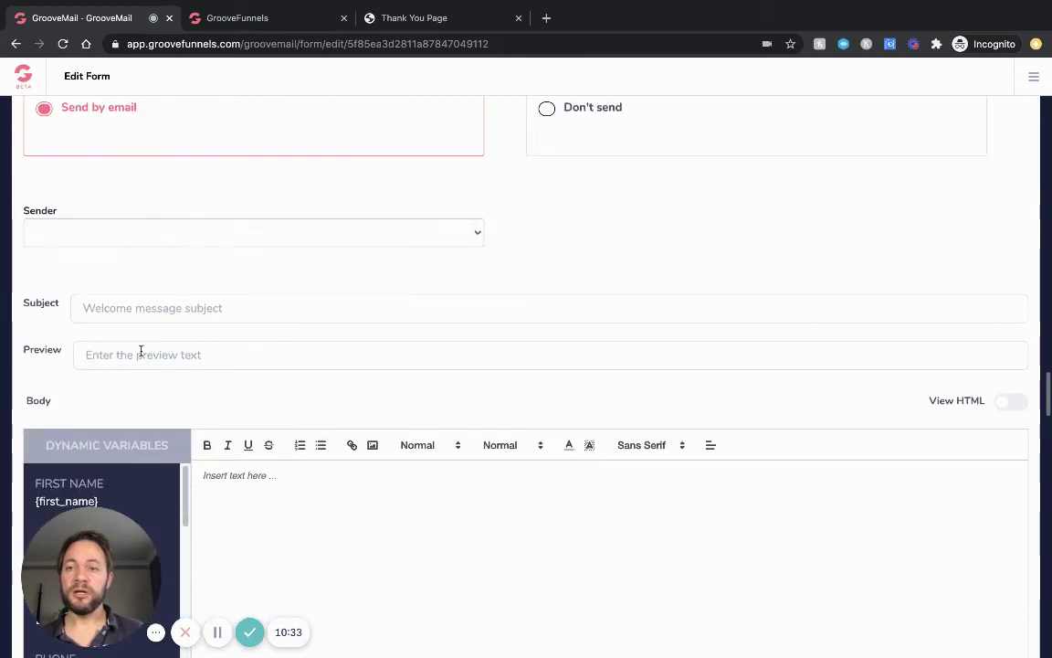
scroll(399, 336, down, 2)
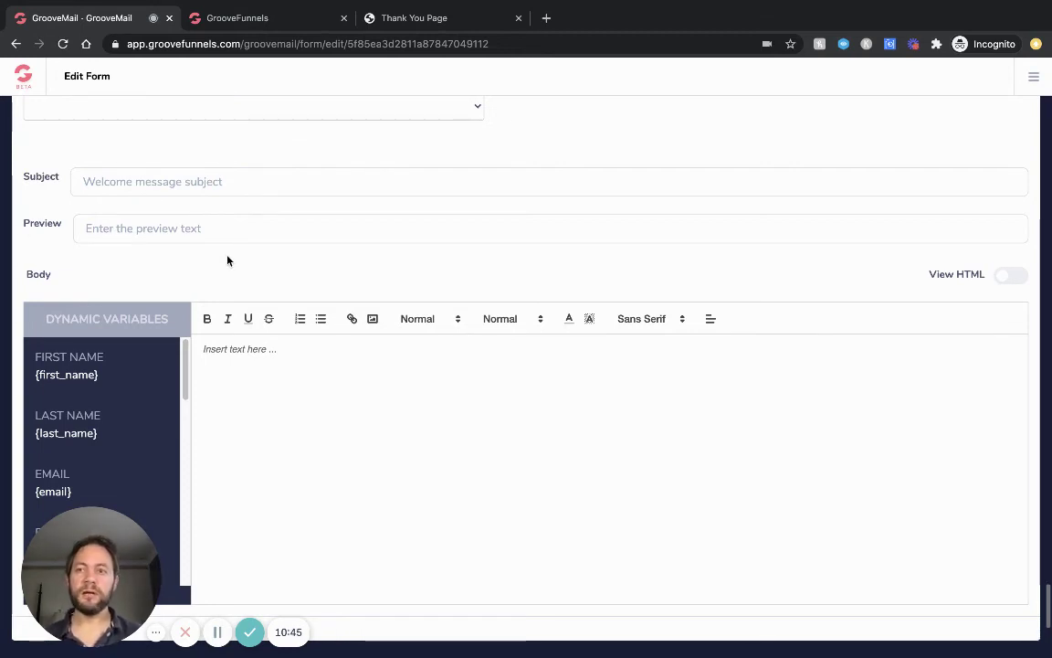
scroll(228, 262, down, 1)
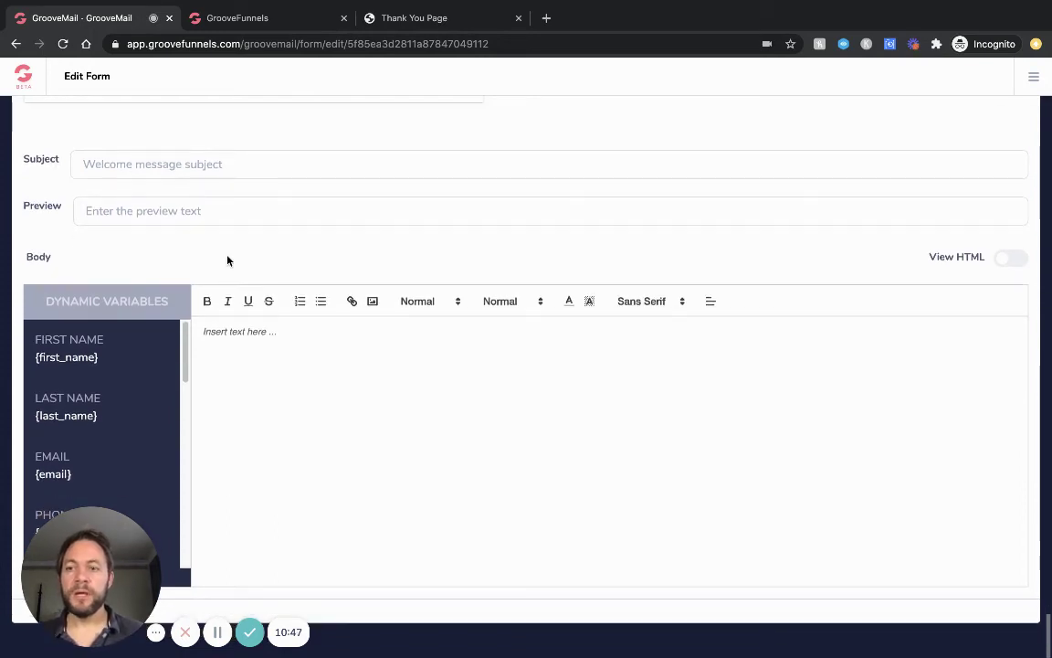
scroll(315, 306, up, 3)
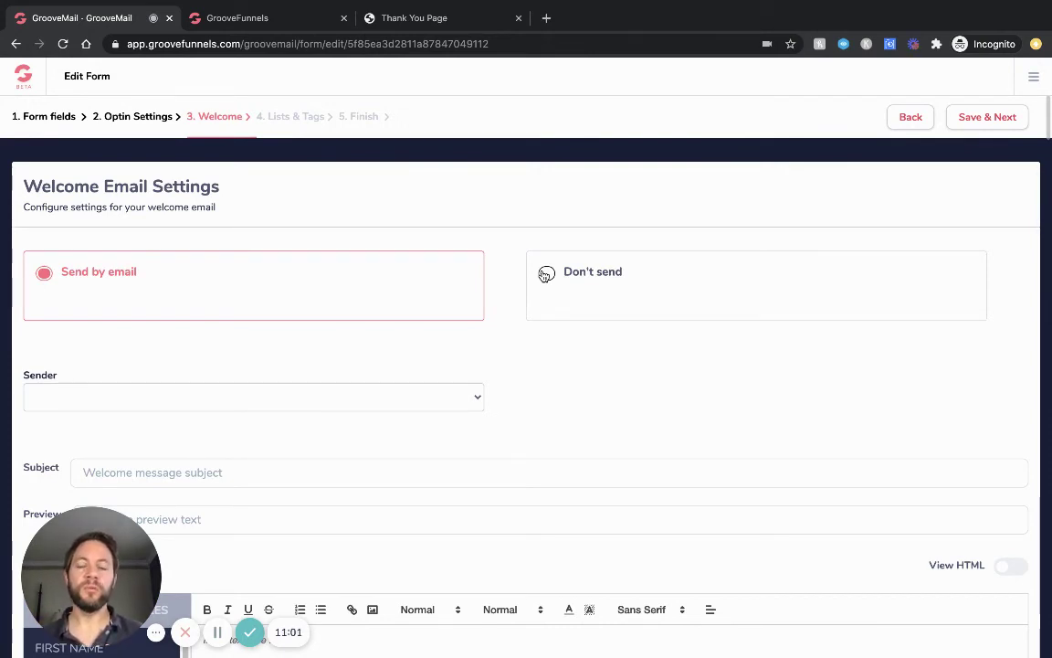
- Set the welcome email to Don't send and save the welcome settings
click(545, 275)
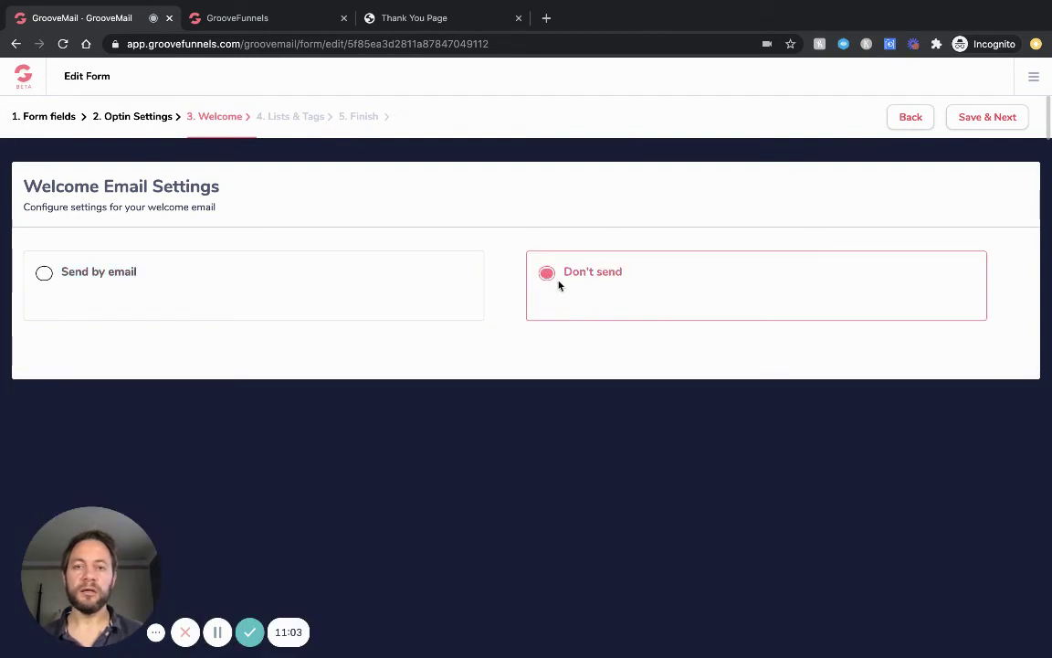
click(971, 124)
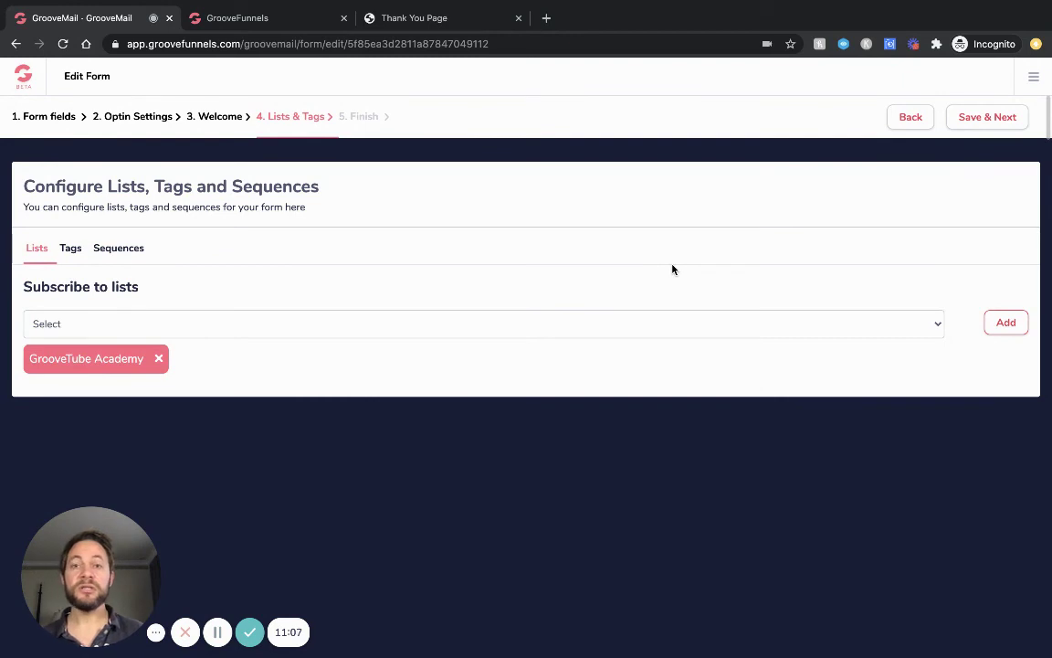
- Check the form's list subscription, tag assignment and sequence subscription settings, and save them to reach the finish stage
click(677, 324)
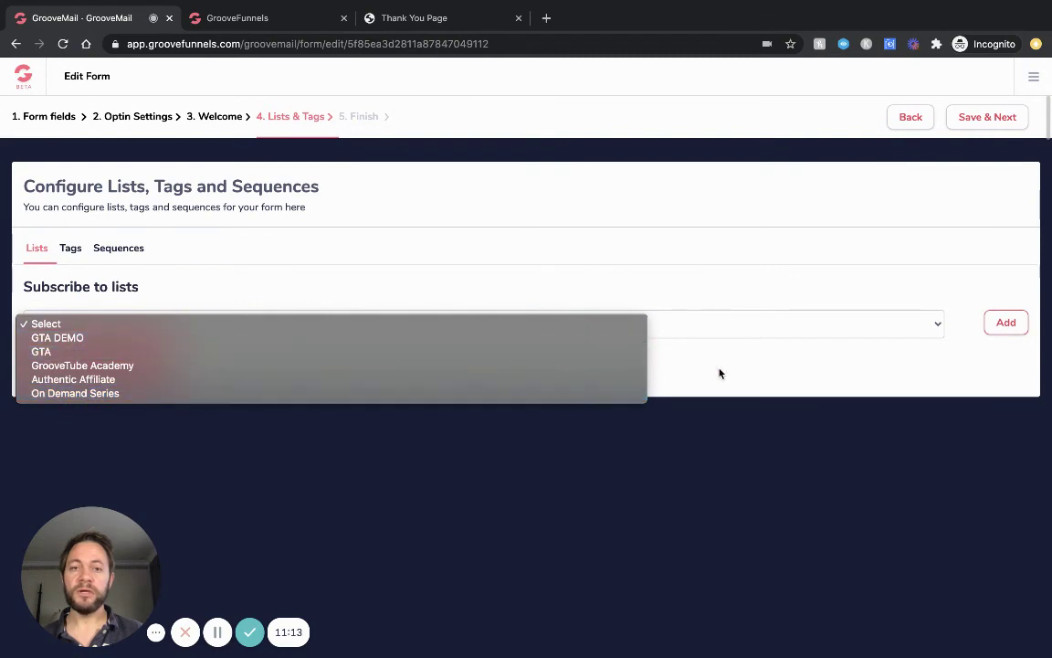
click(501, 366)
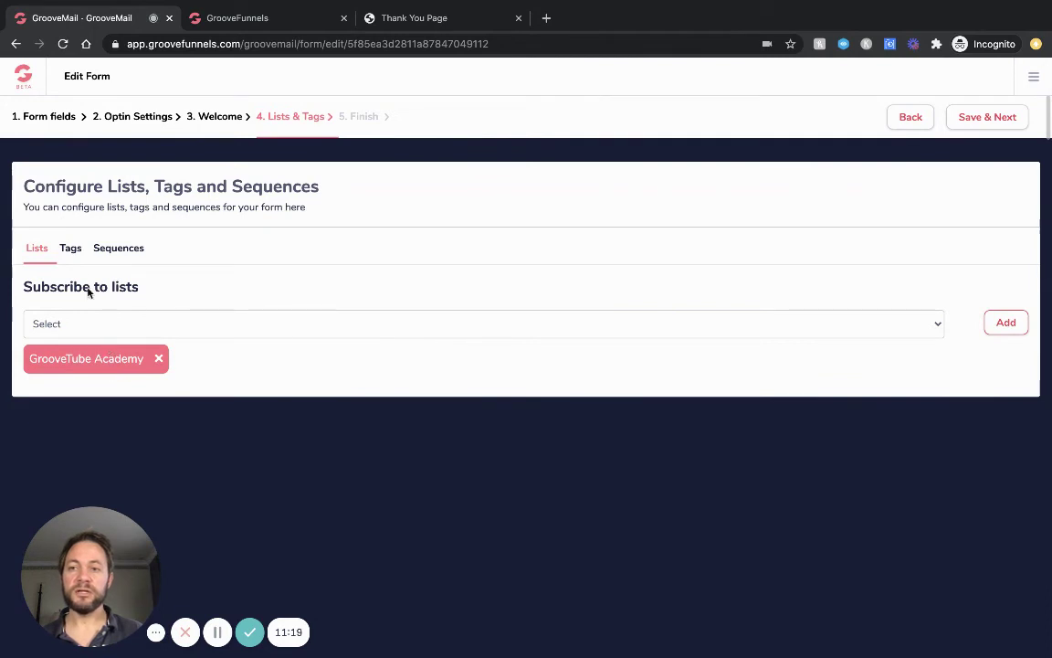
click(71, 251)
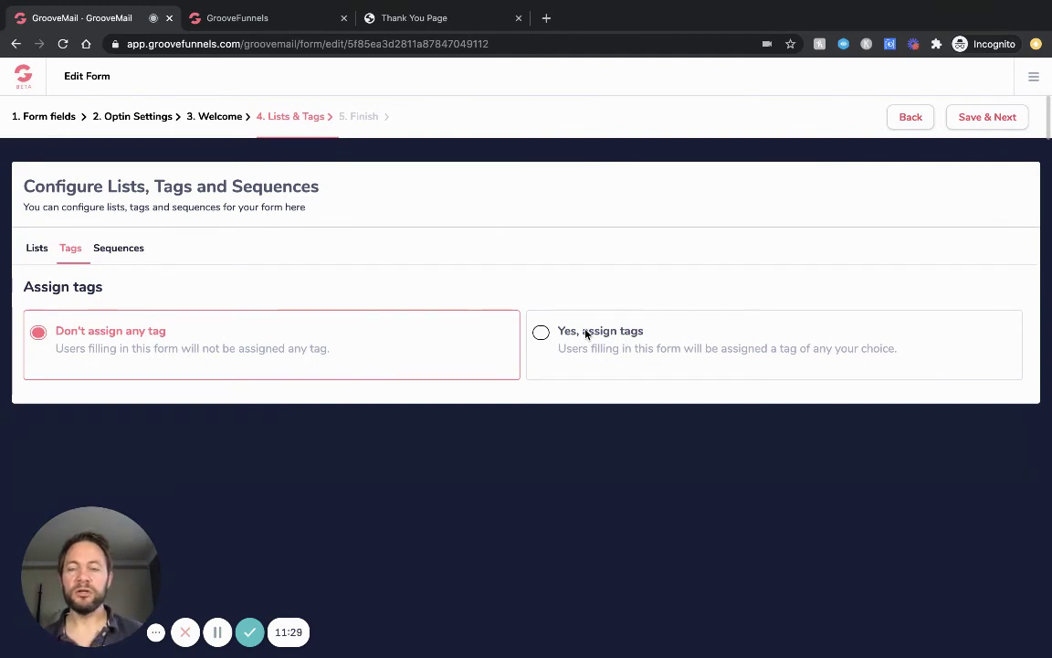
click(102, 249)
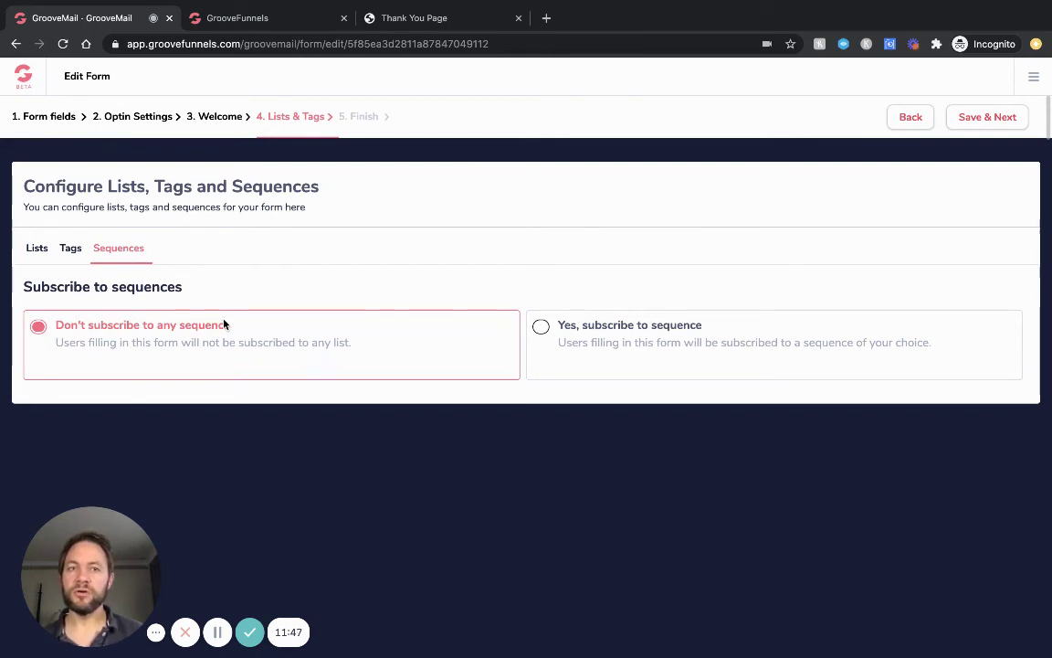
click(39, 260)
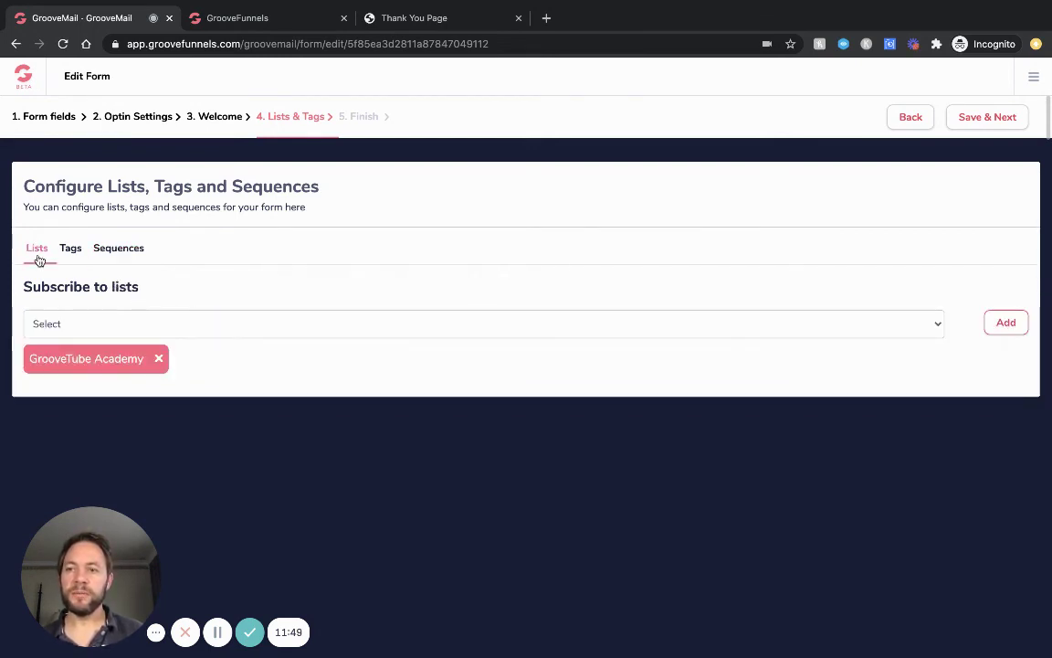
click(78, 258)
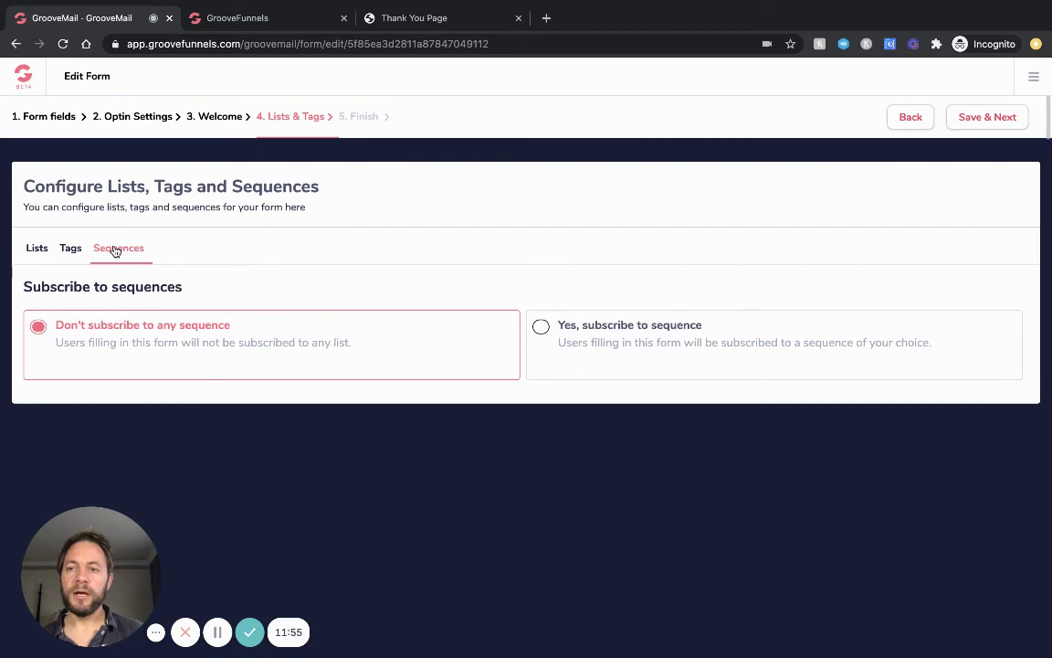
click(974, 123)
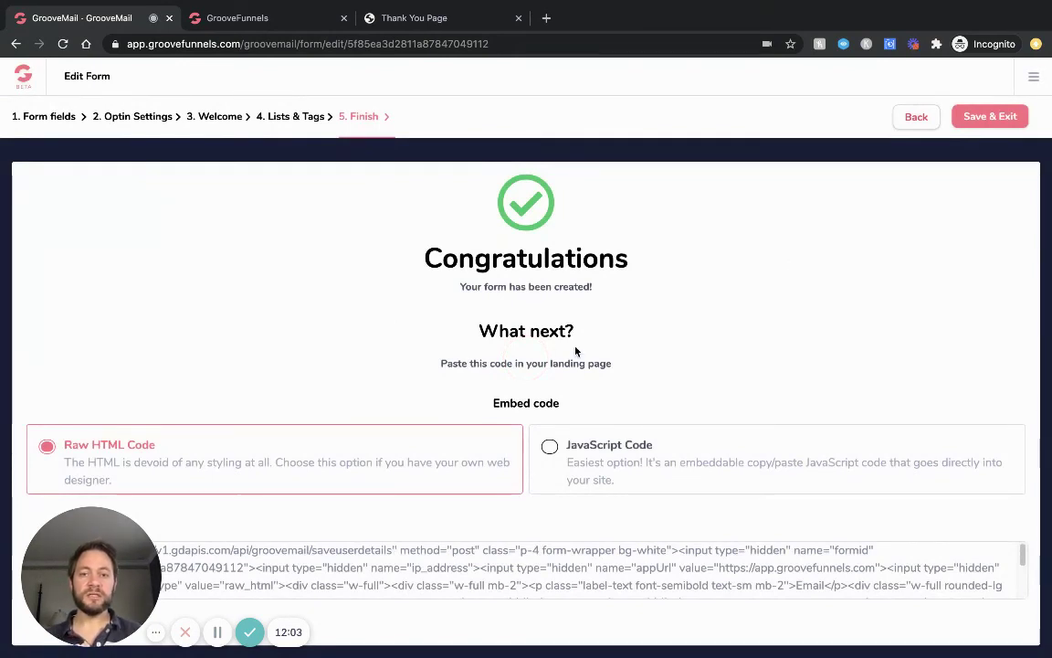
- Review the form's embed code options, view the opt-in form in the GroovePages builder, and return to the GrooveMail finish page
scroll(576, 351, down, 1)
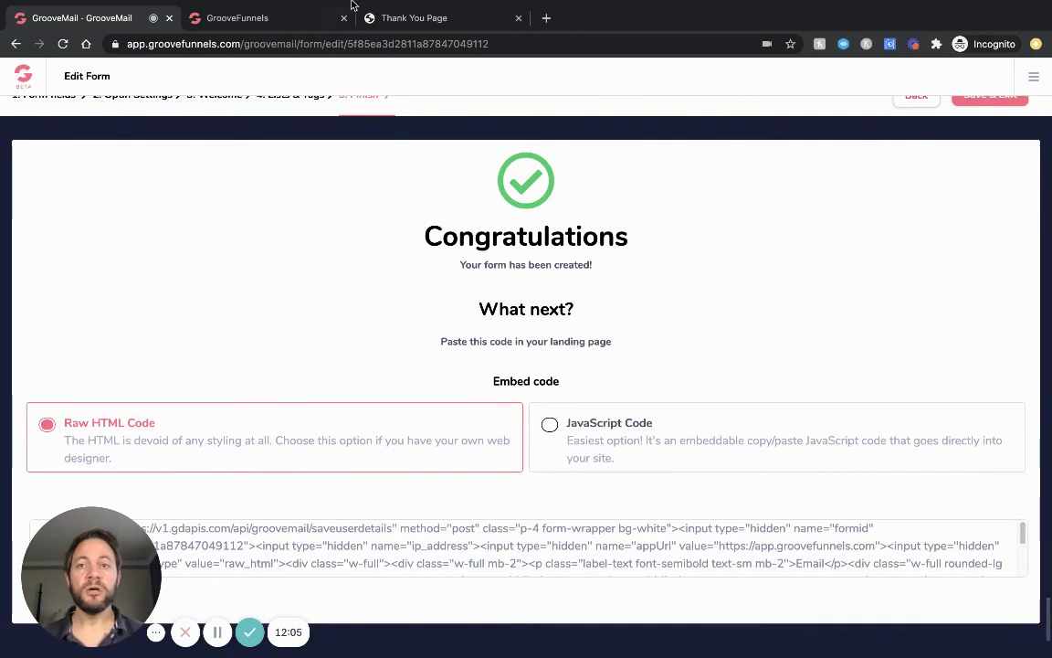
click(286, 17)
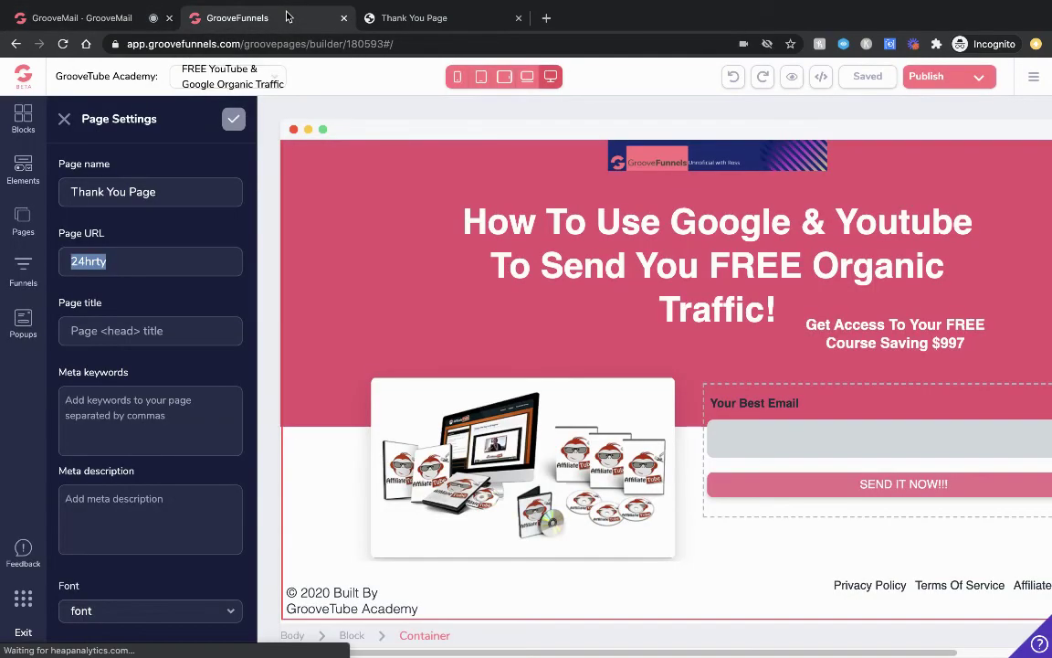
click(94, 22)
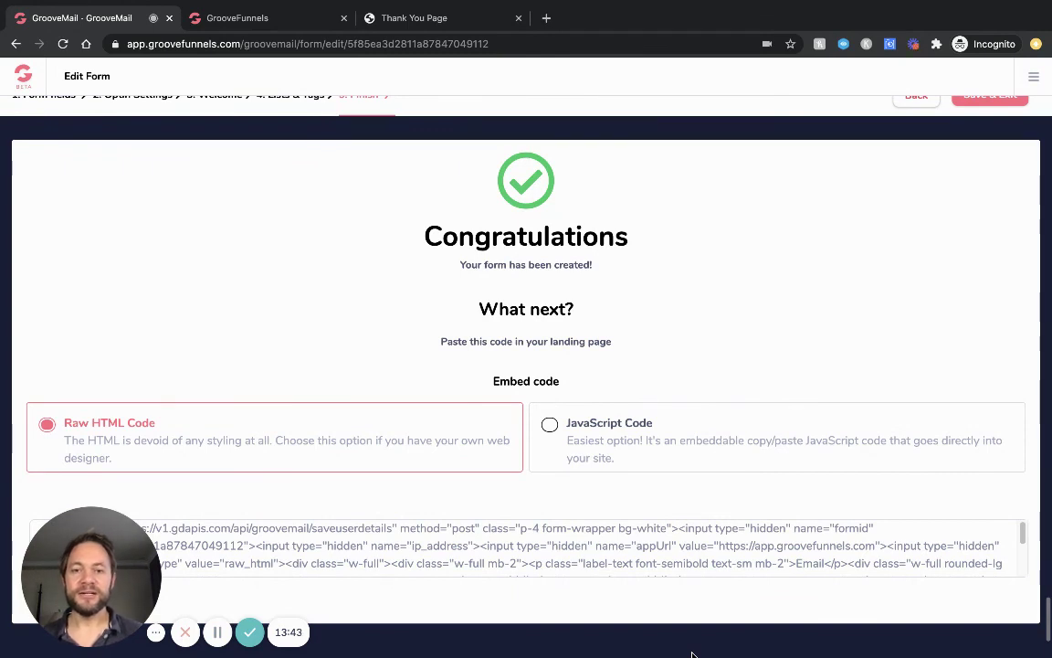
mouse_move(494, 654)
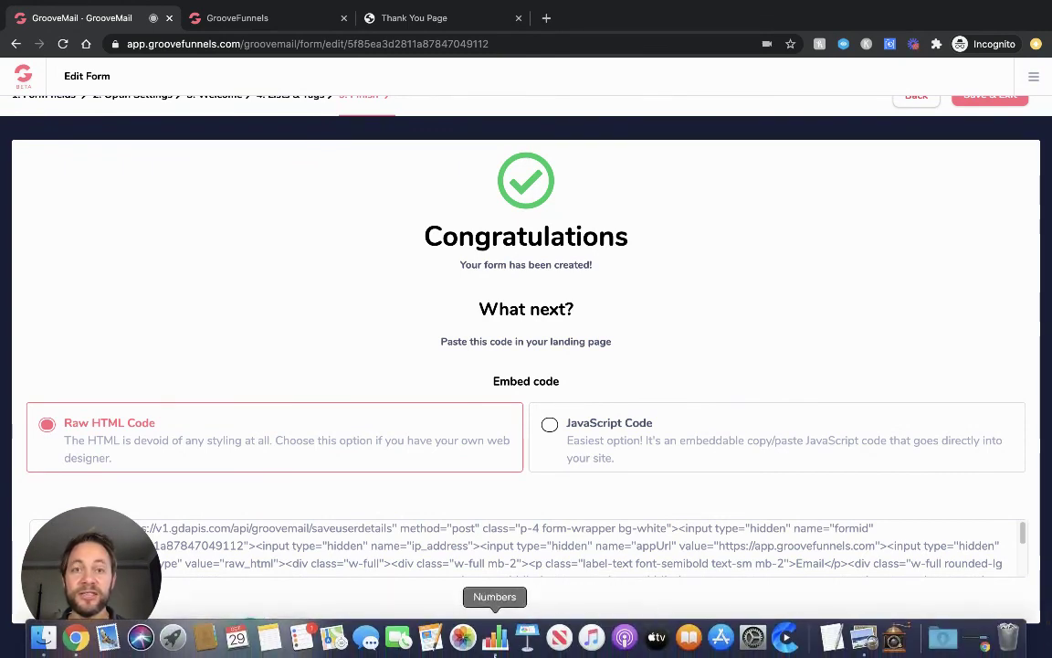